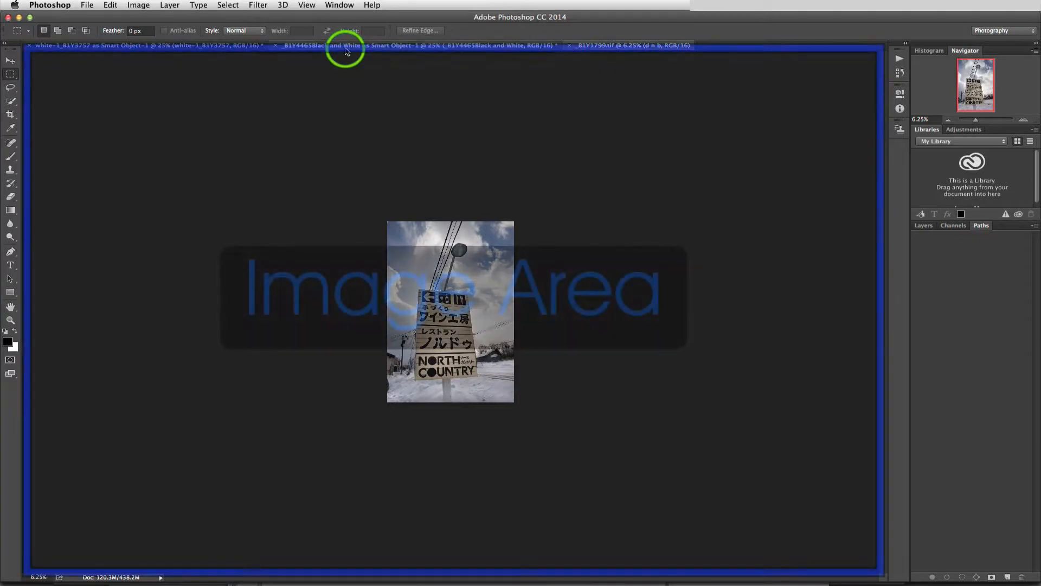
- Switch between the open document tabs to compare the images
click(346, 47)
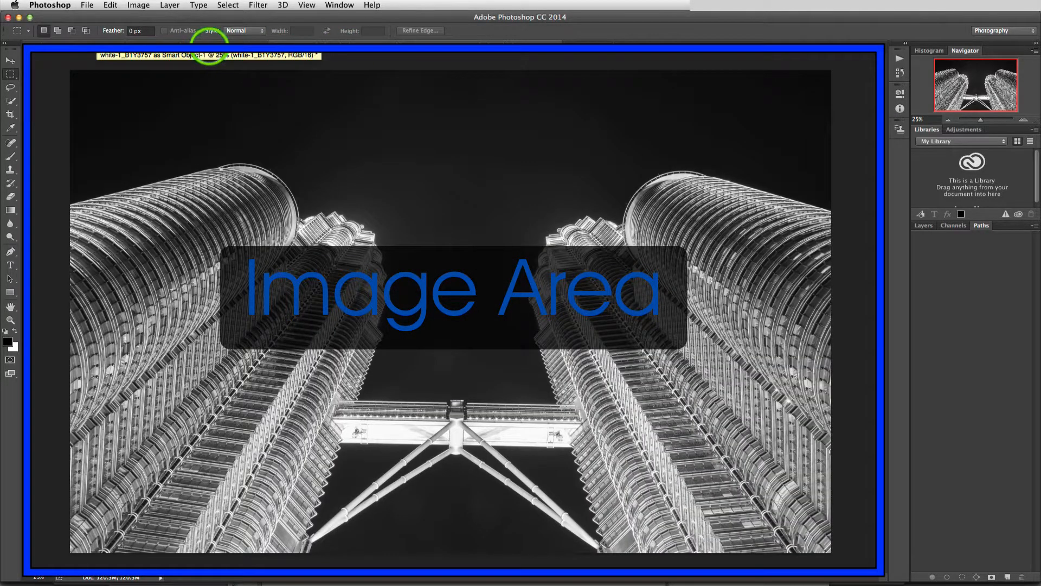
click(209, 47)
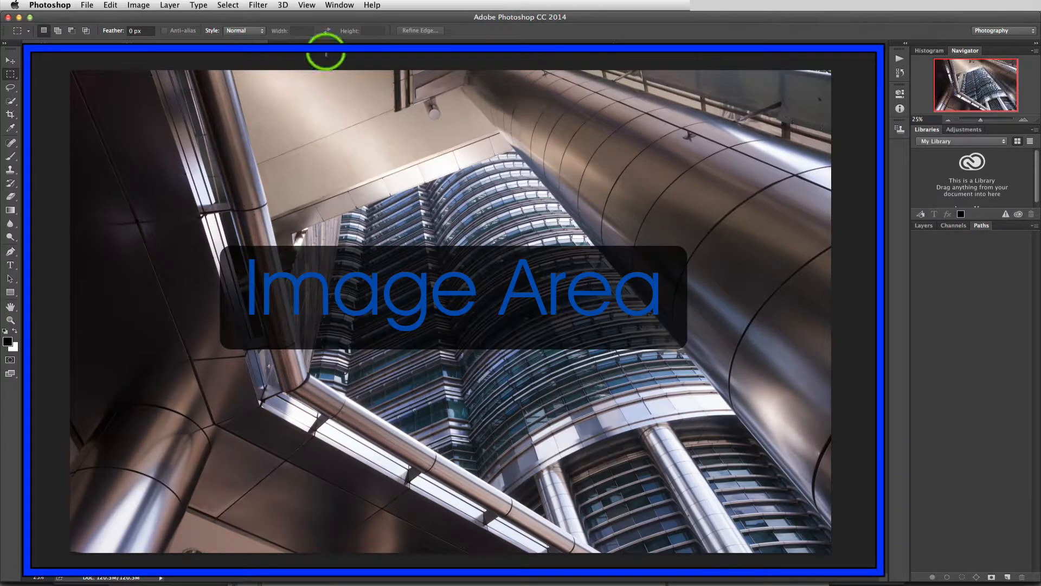
click(346, 47)
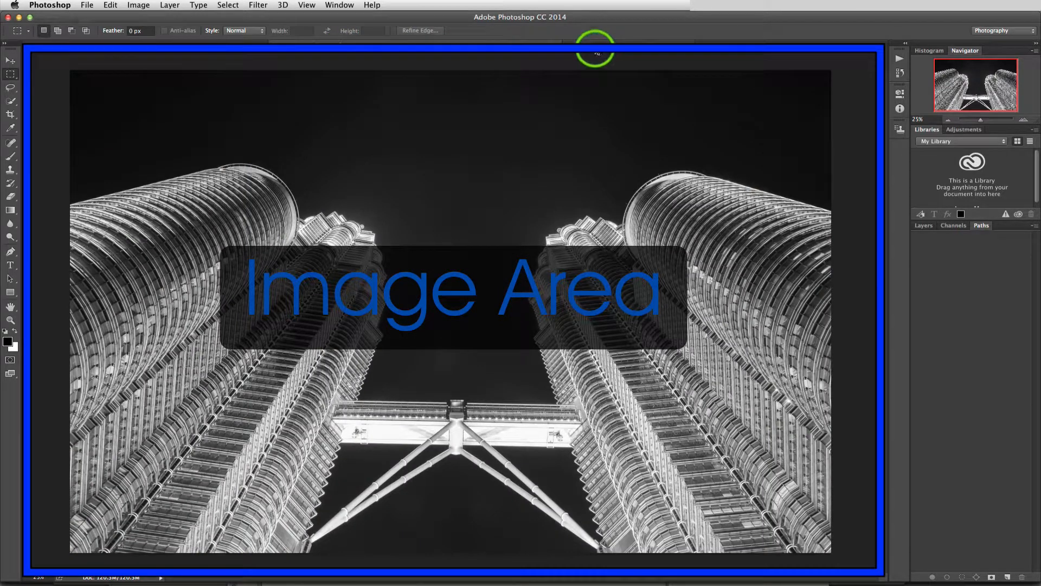
click(585, 47)
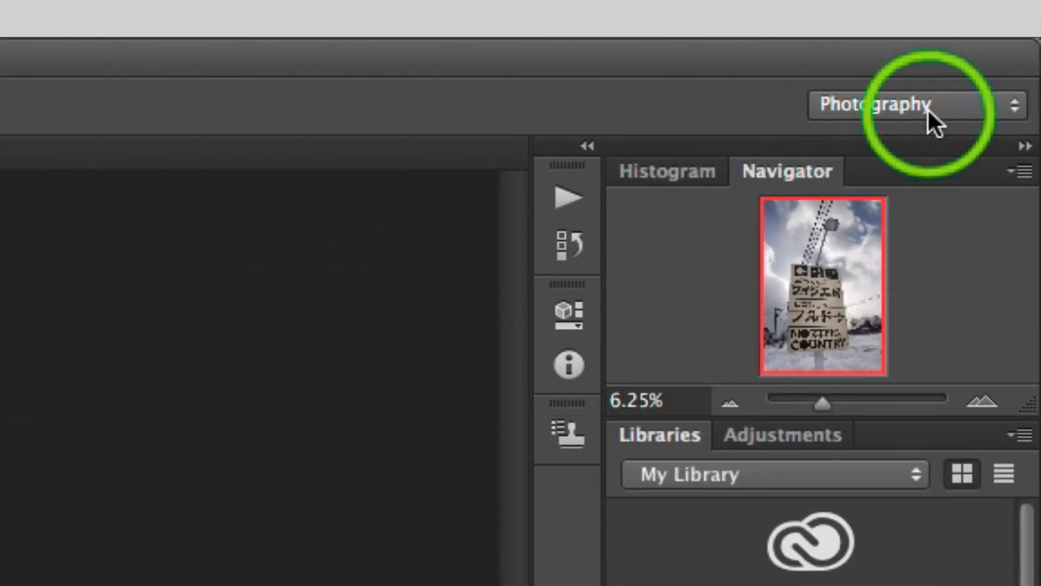
- Cycle through the Essentials, 3D and Motion workspaces to compare their panel layouts
click(927, 108)
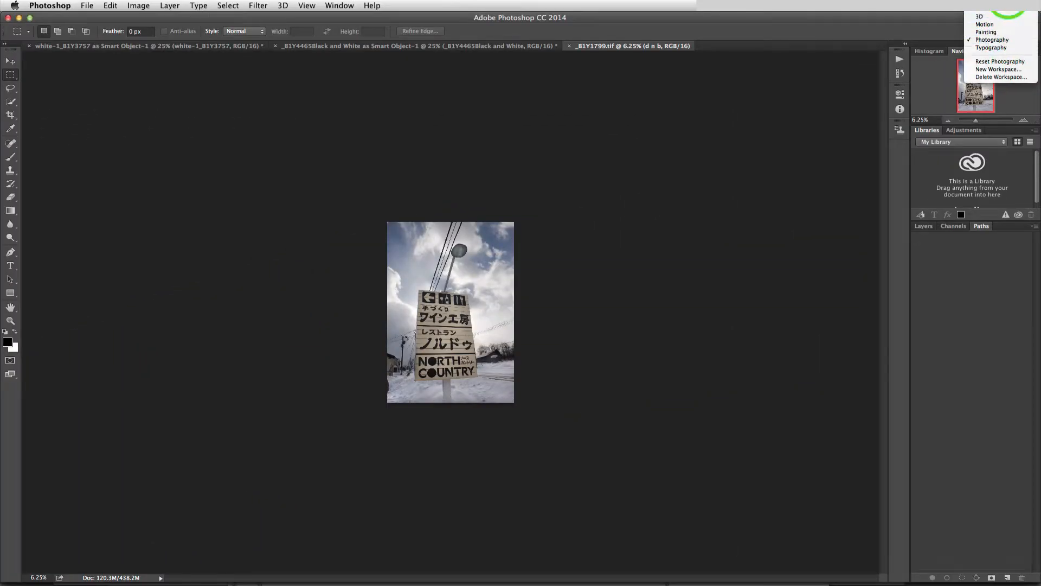
click(1008, 11)
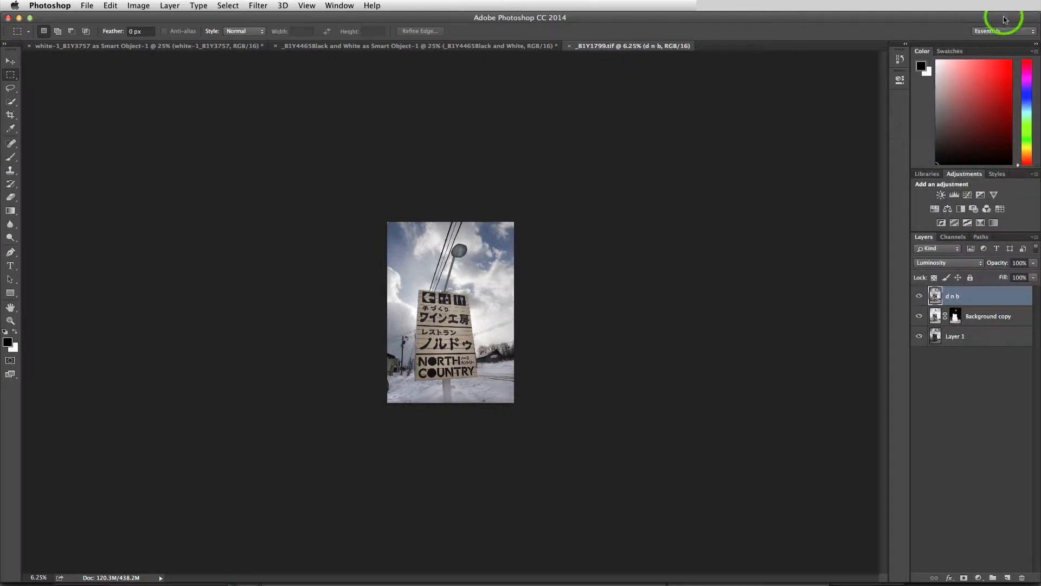
click(999, 32)
click(1000, 36)
click(1000, 32)
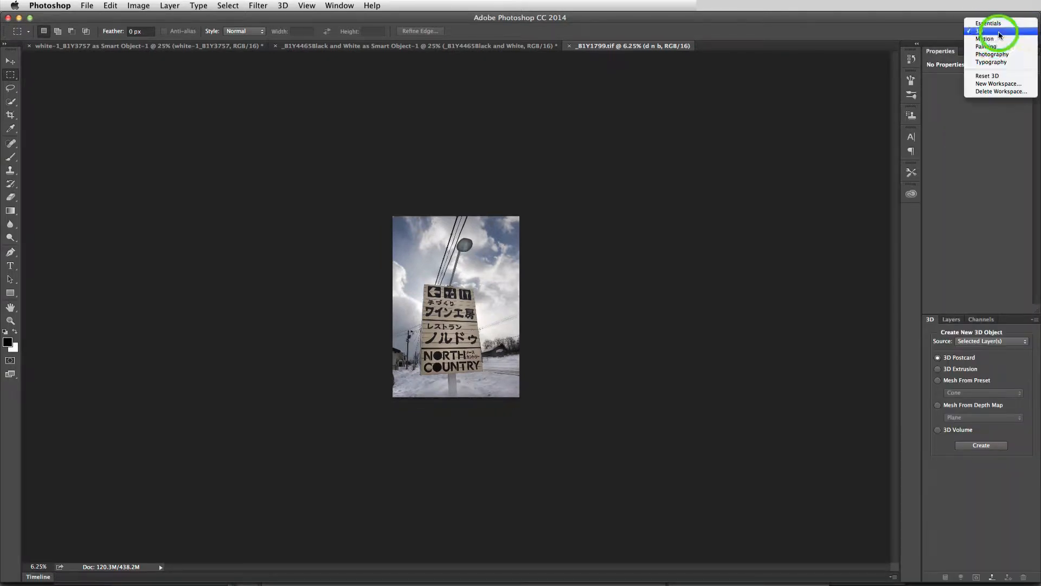
click(1000, 41)
click(1000, 33)
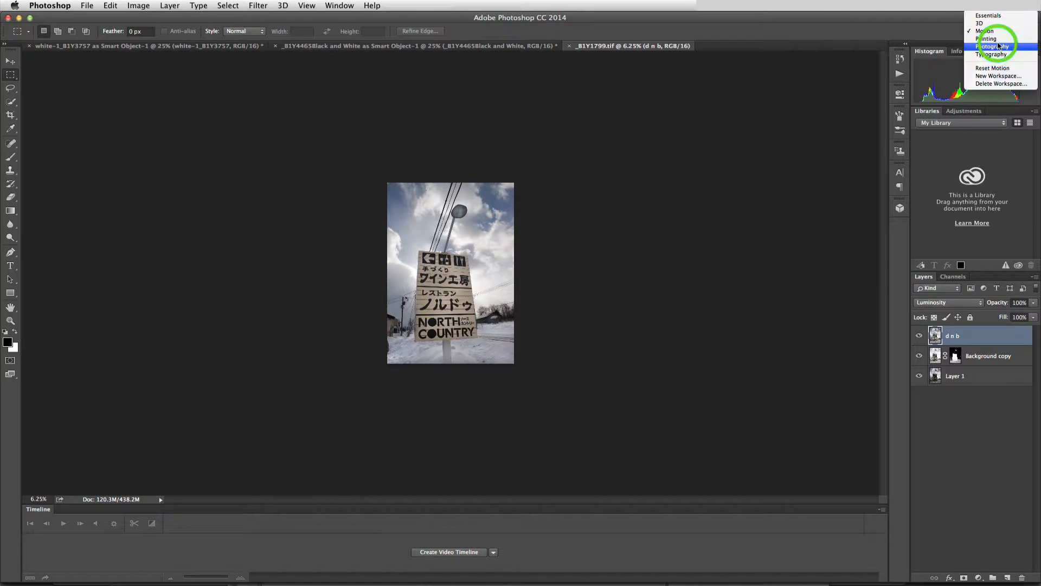
click(1004, 38)
click(1002, 32)
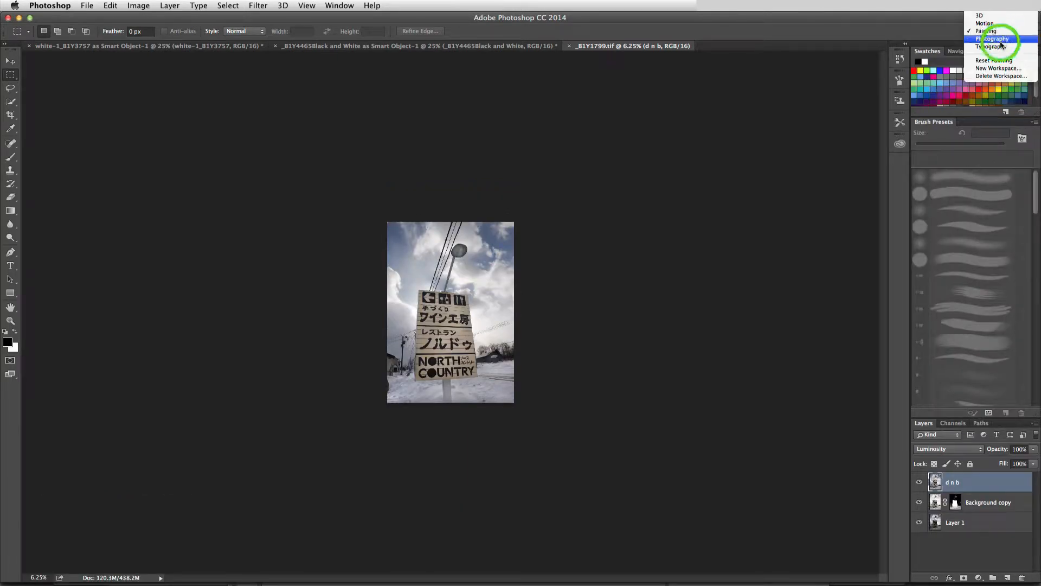
- Try the Painting, Typography and Essentials workspaces, ending on the Photography workspace
click(1003, 39)
click(1007, 32)
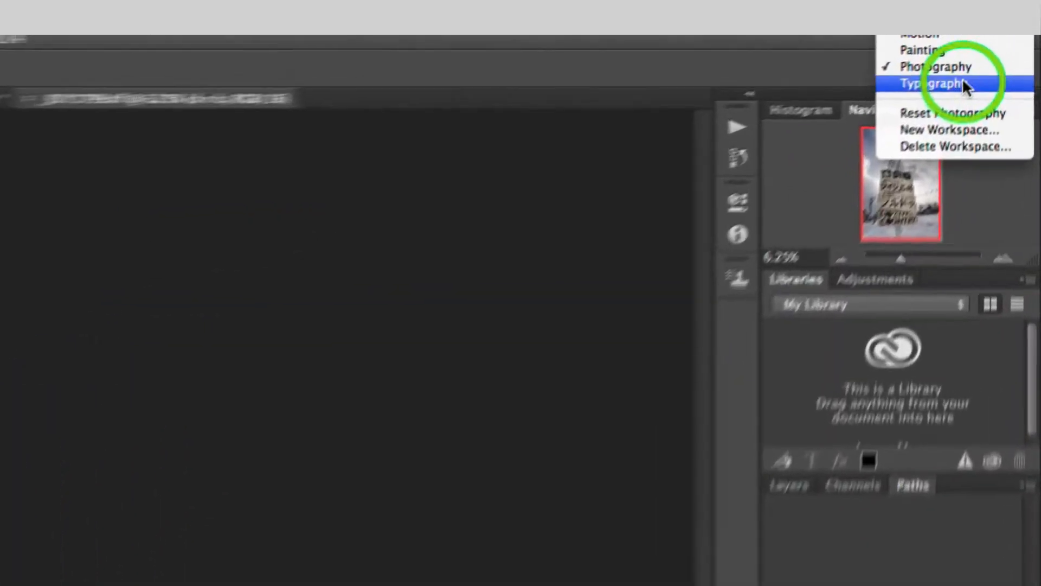
click(998, 39)
click(1007, 33)
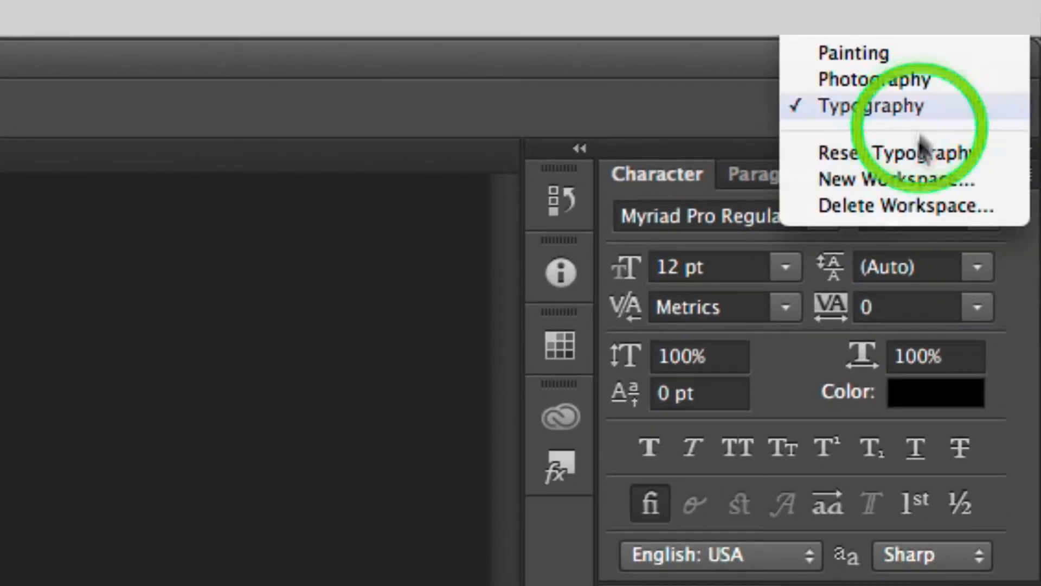
scroll(904, 157, up, 2)
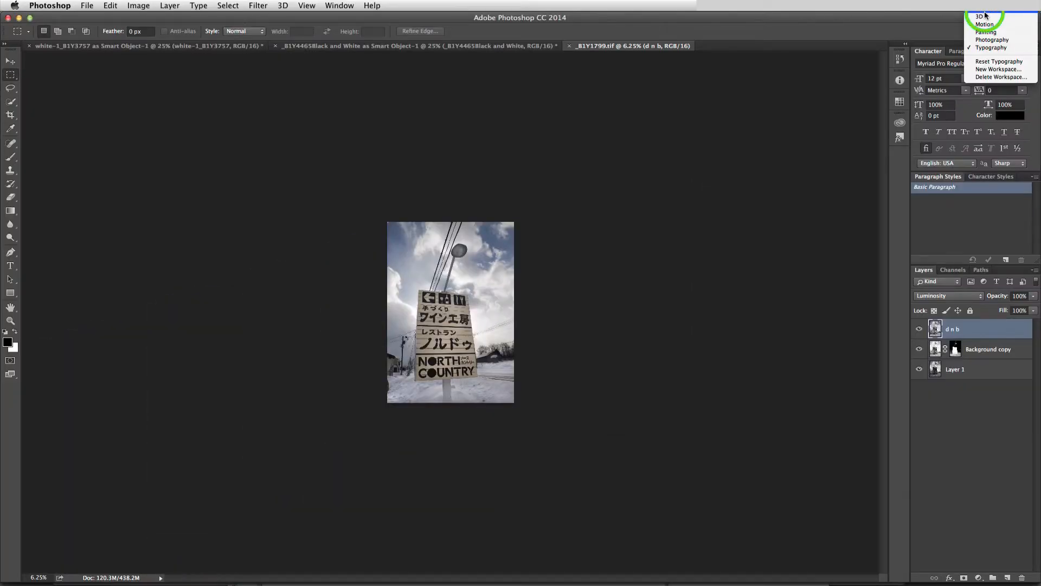
click(986, 16)
click(998, 33)
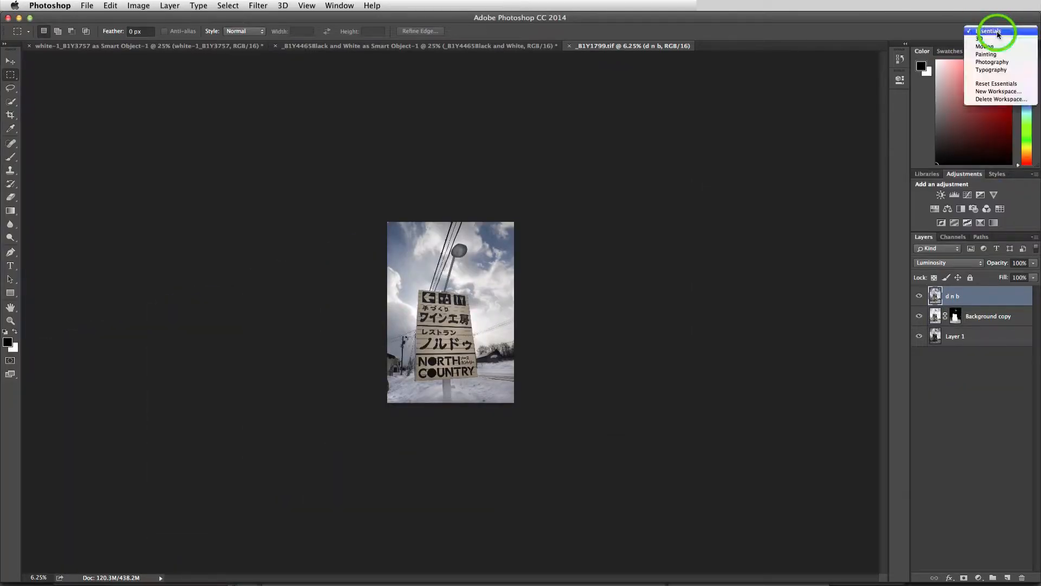
click(993, 63)
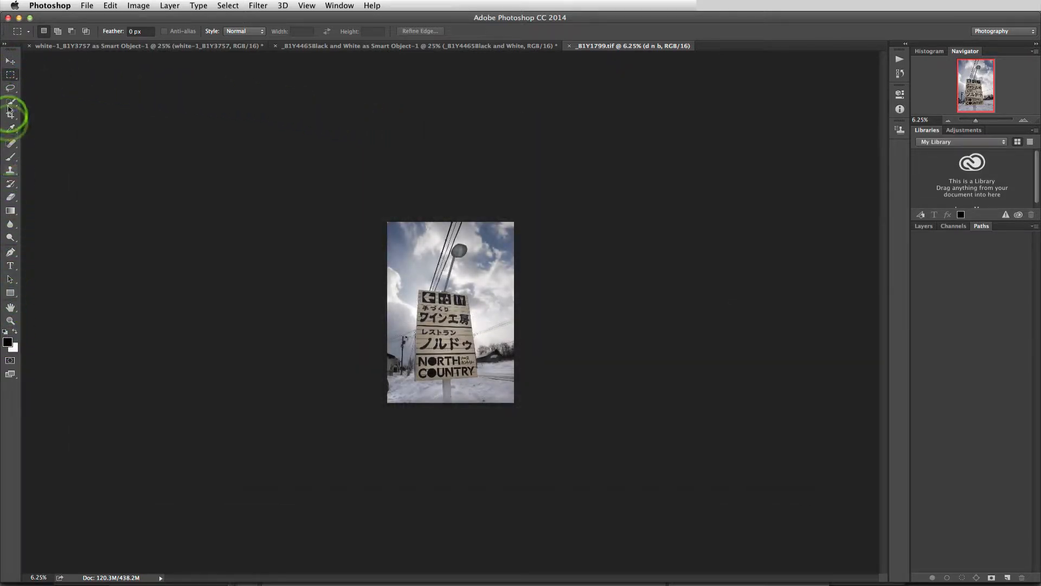
- Undock the Tools panel into a floating panel and dock it back at the window's edge
drag(12, 48, 107, 81)
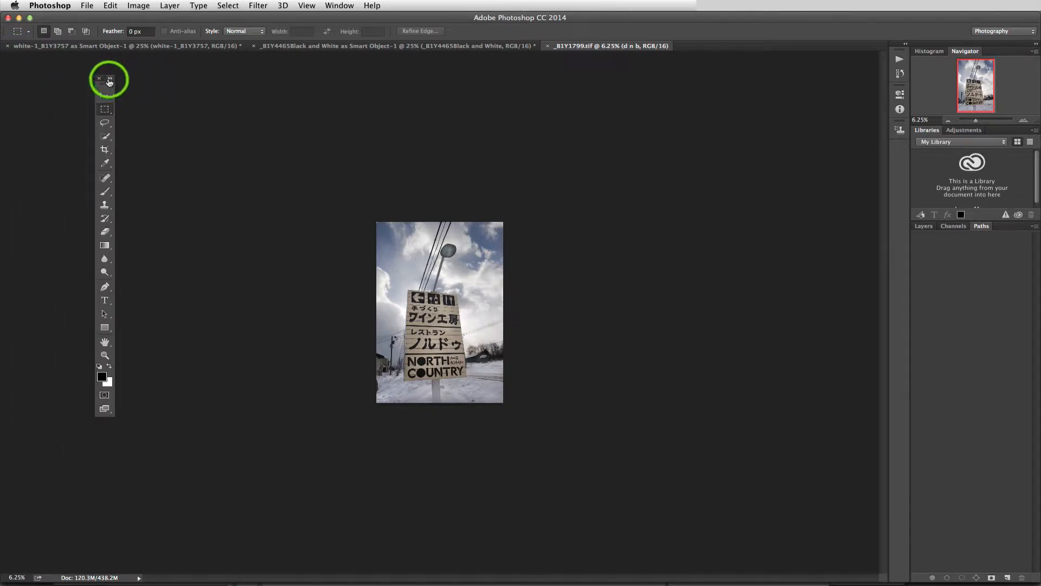
drag(107, 77, 7, 60)
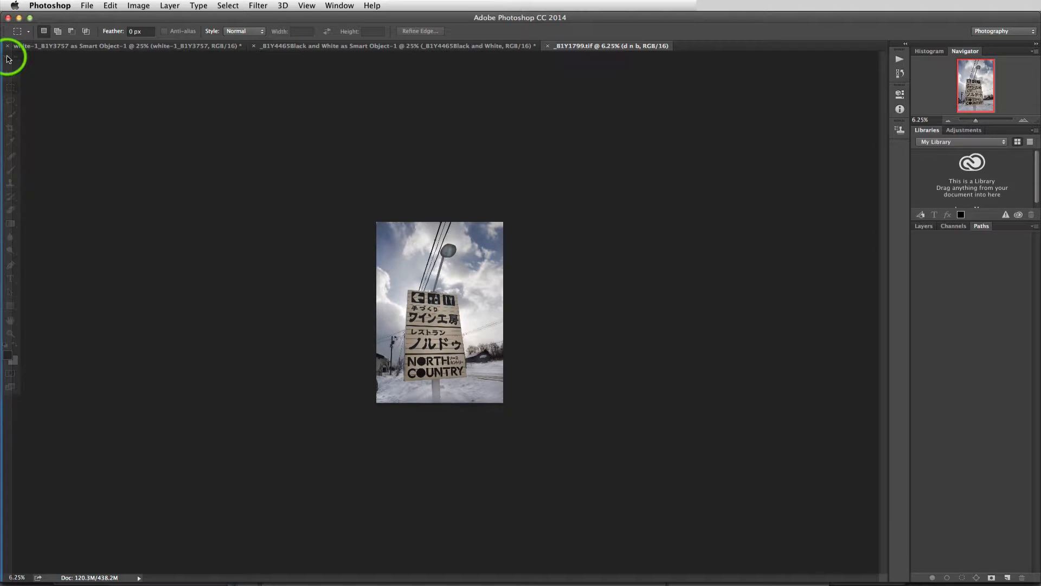
drag(7, 58, 9, 60)
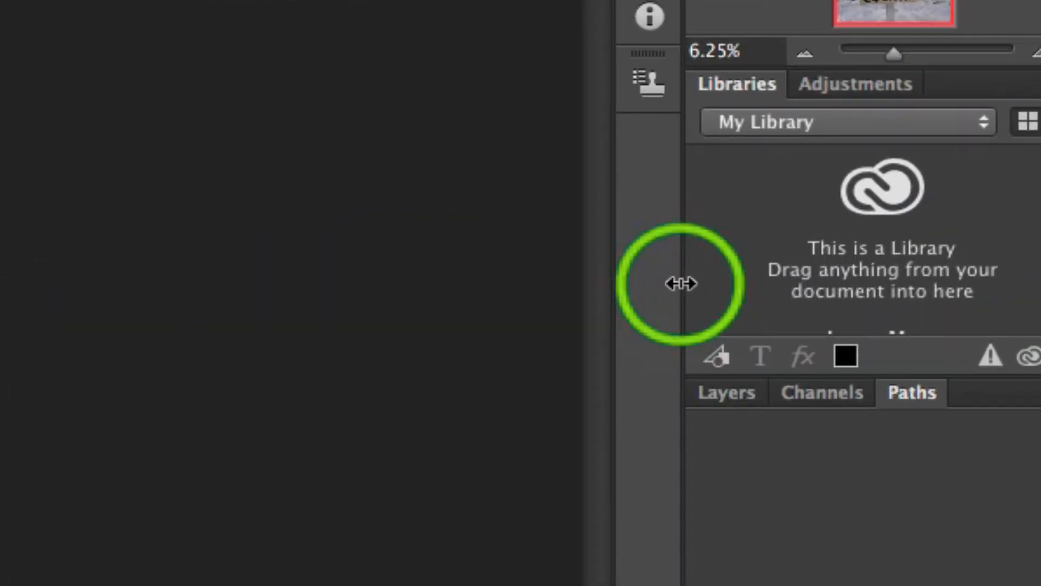
- Widen the panel dock, then expand and collapse the icon panel column
drag(681, 283, 894, 197)
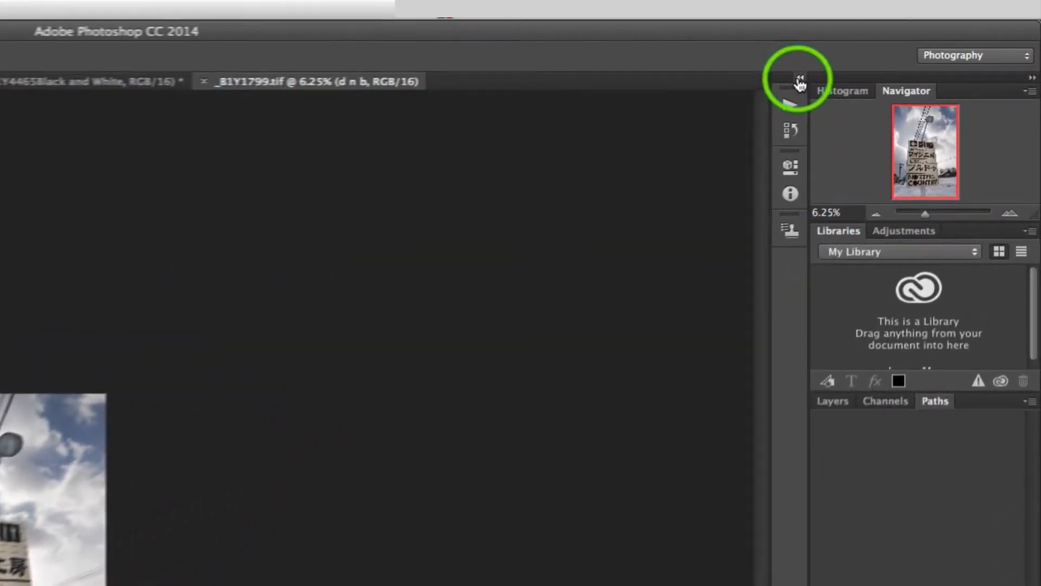
click(800, 81)
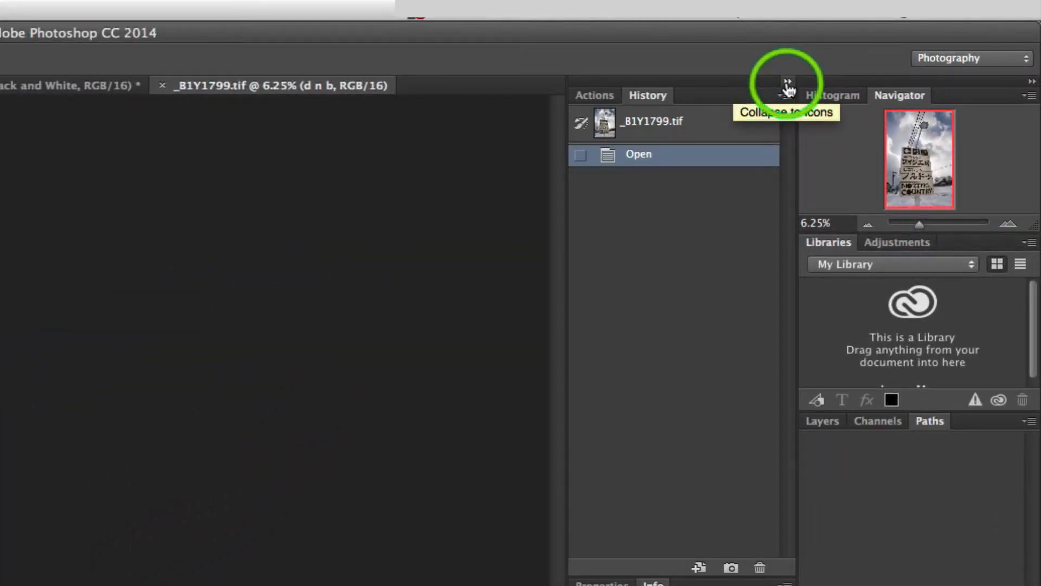
click(788, 84)
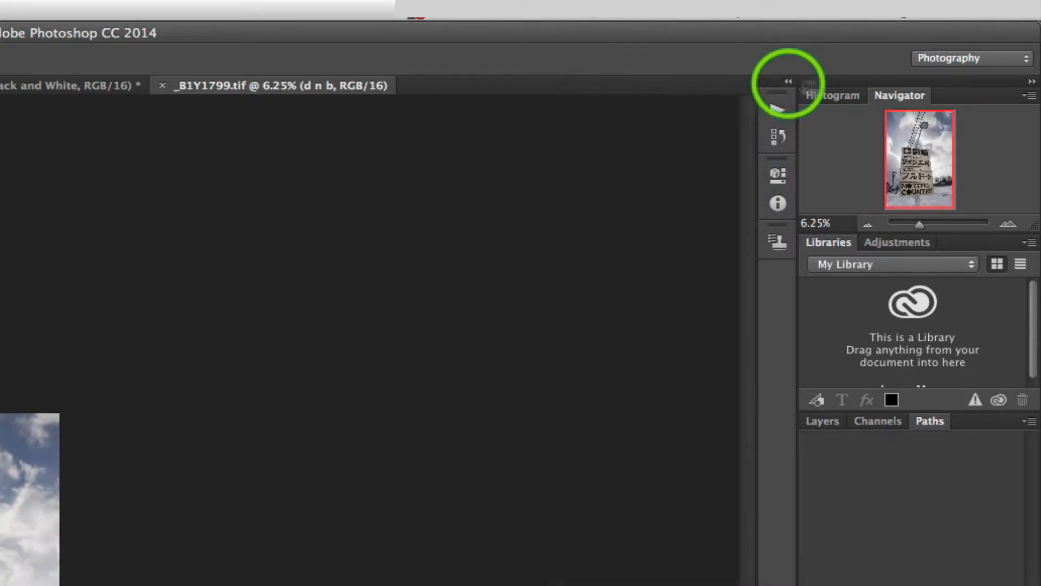
- Collapse the main panel dock to icons, expand a panel from it, and expand the dock again
click(1032, 82)
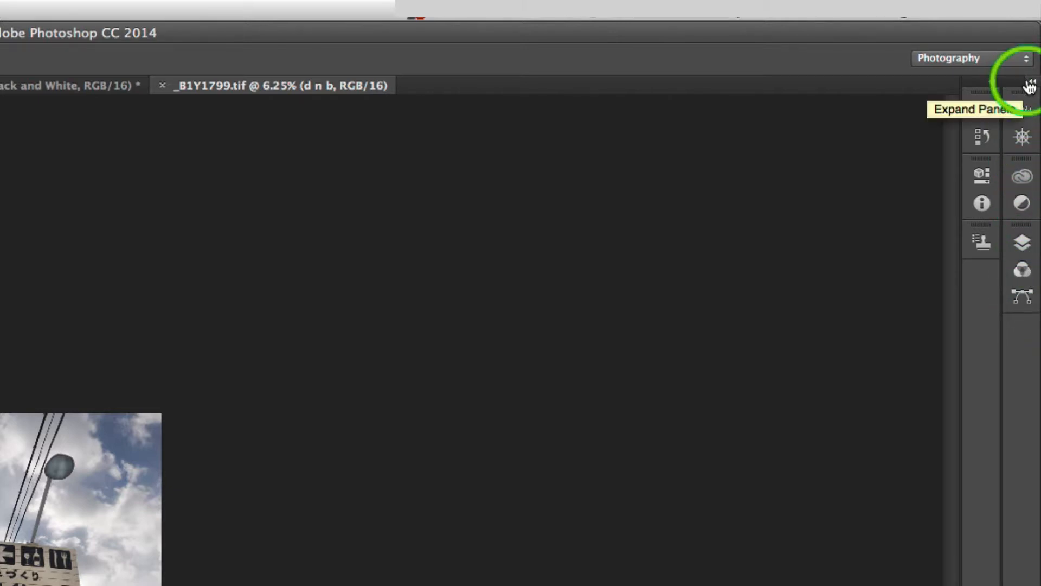
click(991, 84)
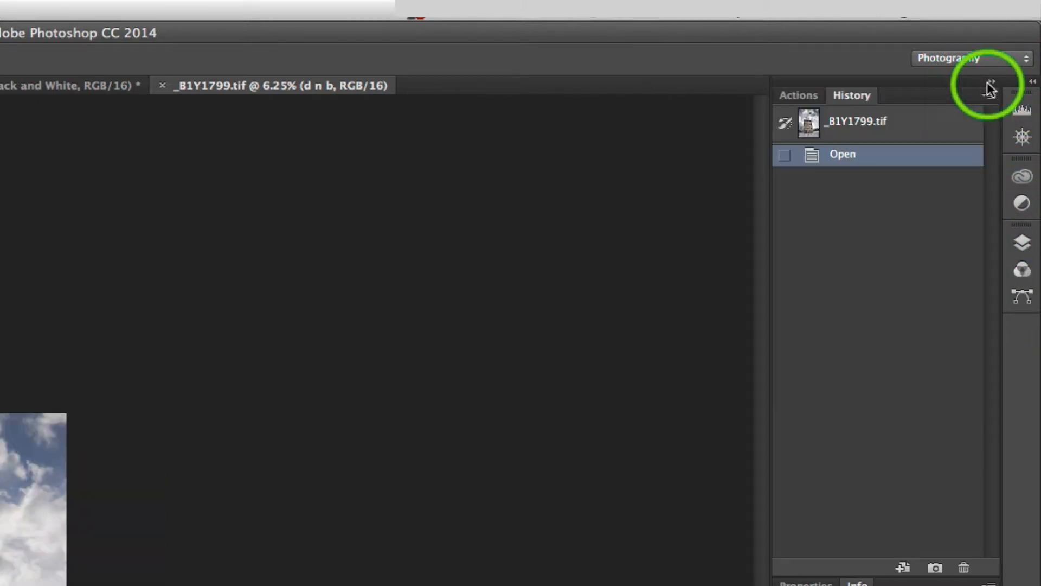
click(992, 85)
click(1033, 82)
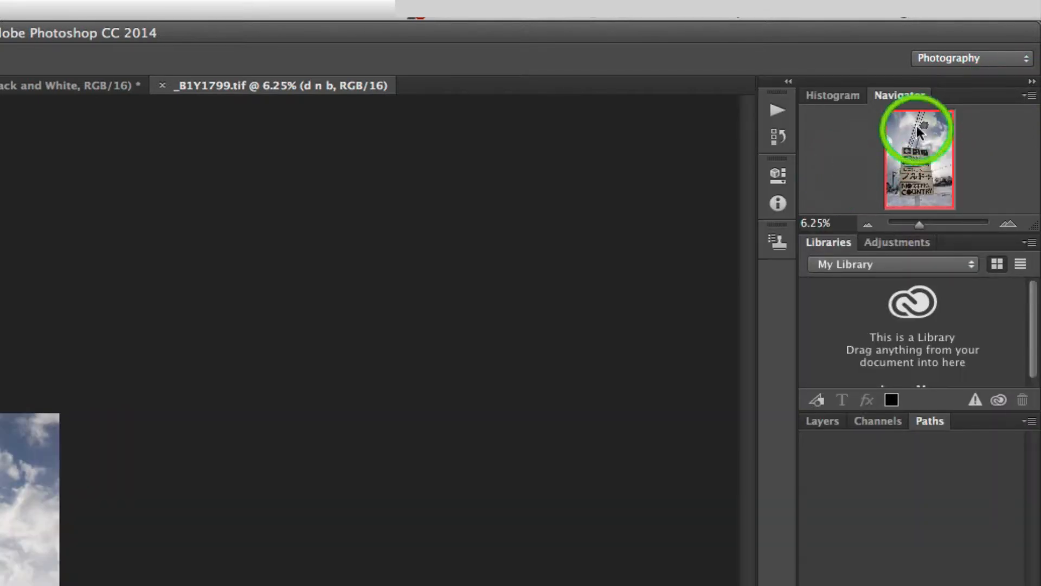
- Move the Navigator tab ahead of Histogram and bring the Adjustments panel to front
click(839, 97)
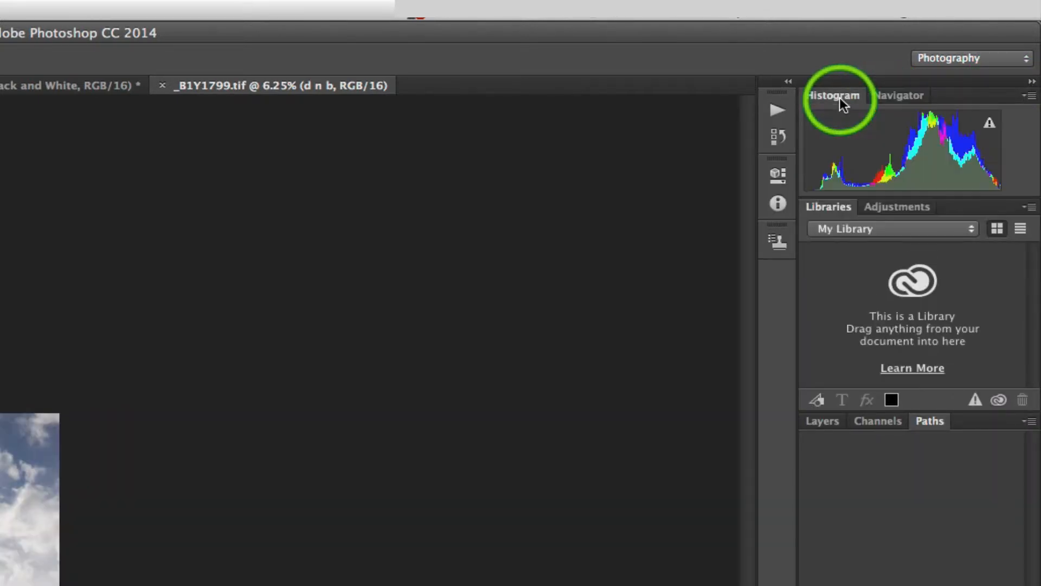
click(883, 97)
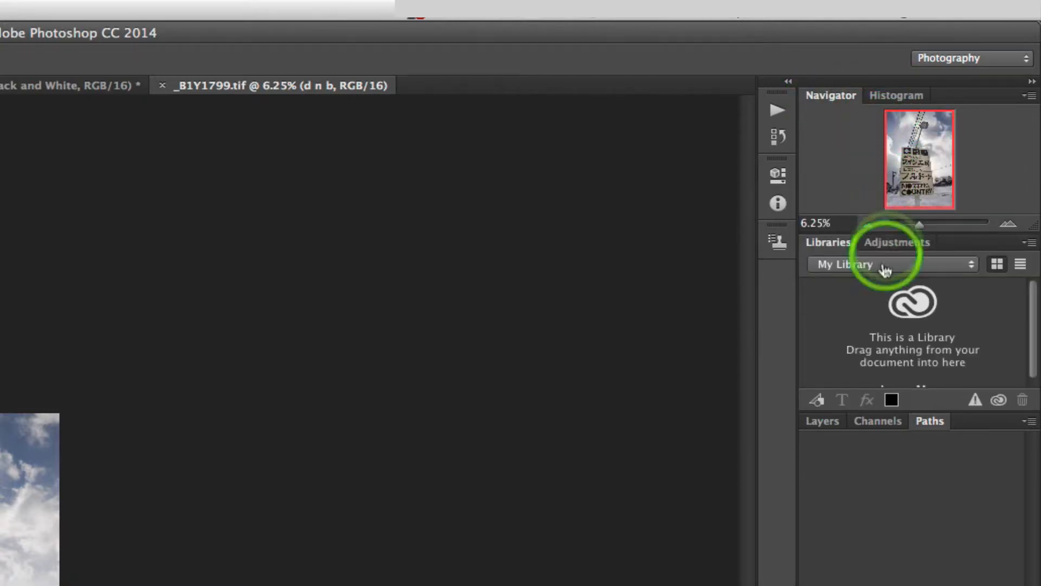
click(881, 242)
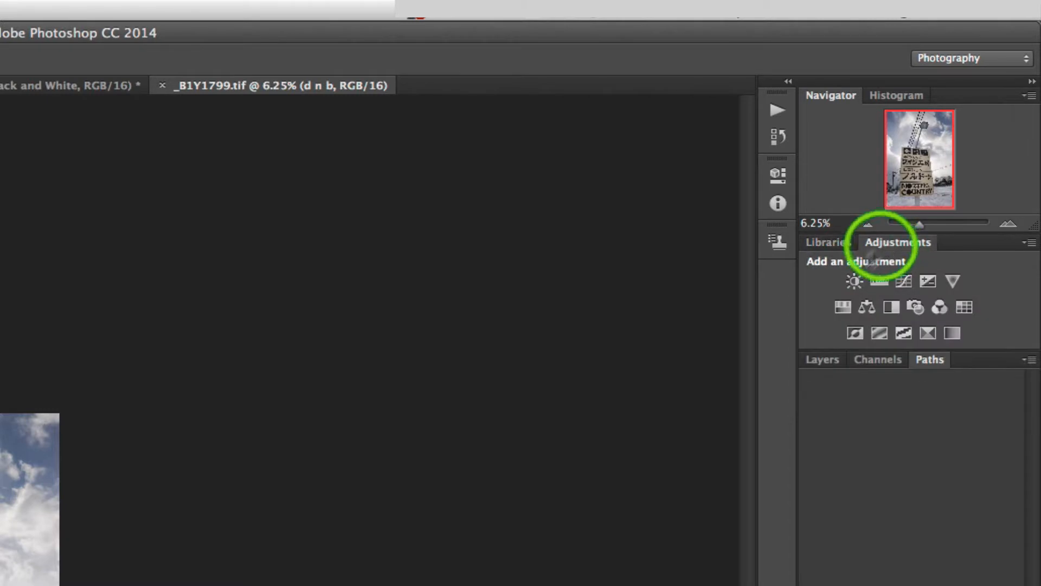
- Show the Layers panel and move the Channels tab ahead of Layers
click(817, 360)
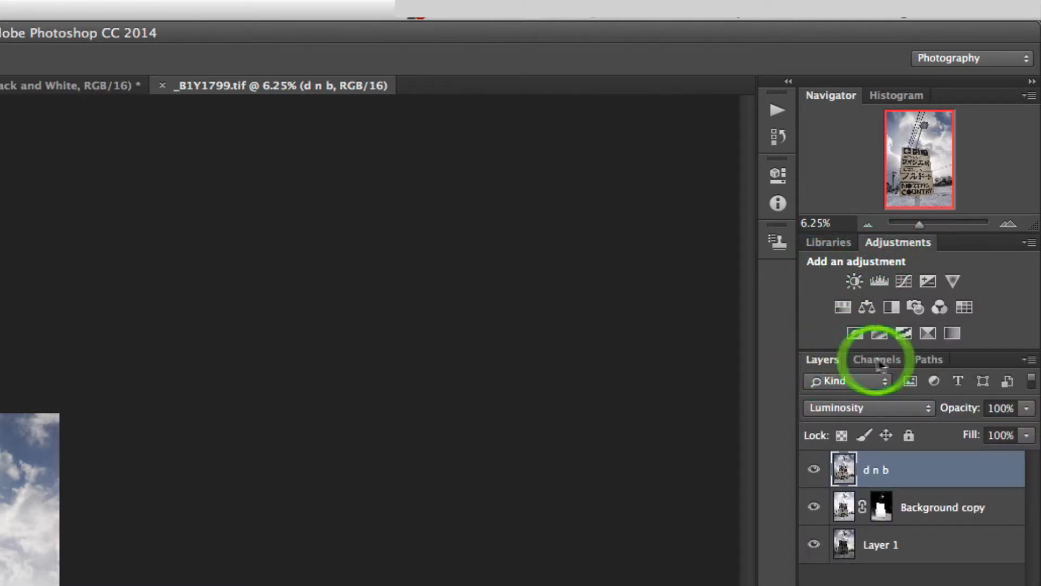
drag(874, 363, 825, 362)
drag(892, 362, 825, 360)
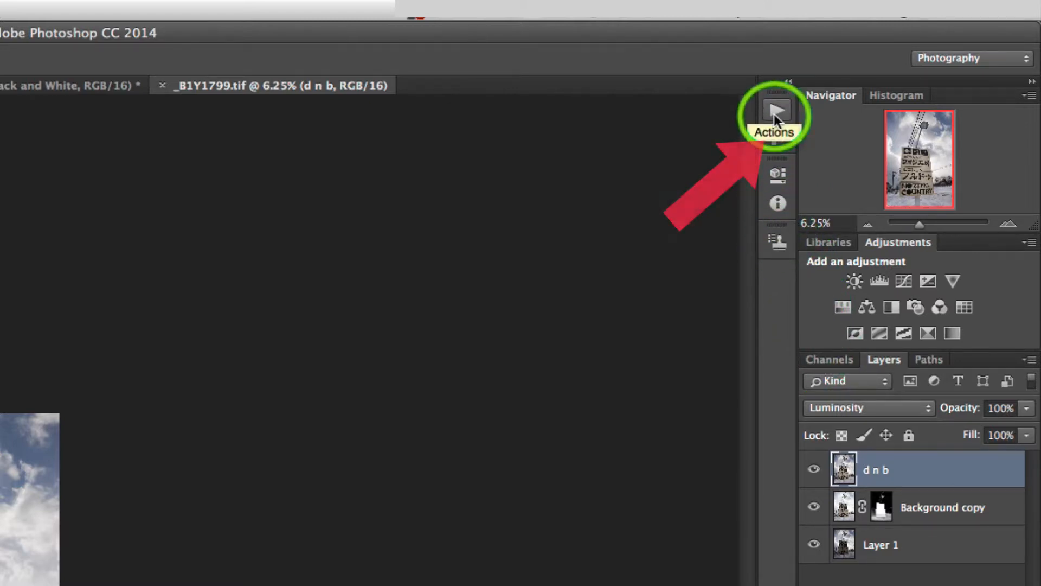
- Open the History panel from the icon column, make it taller, and collapse it again
click(775, 136)
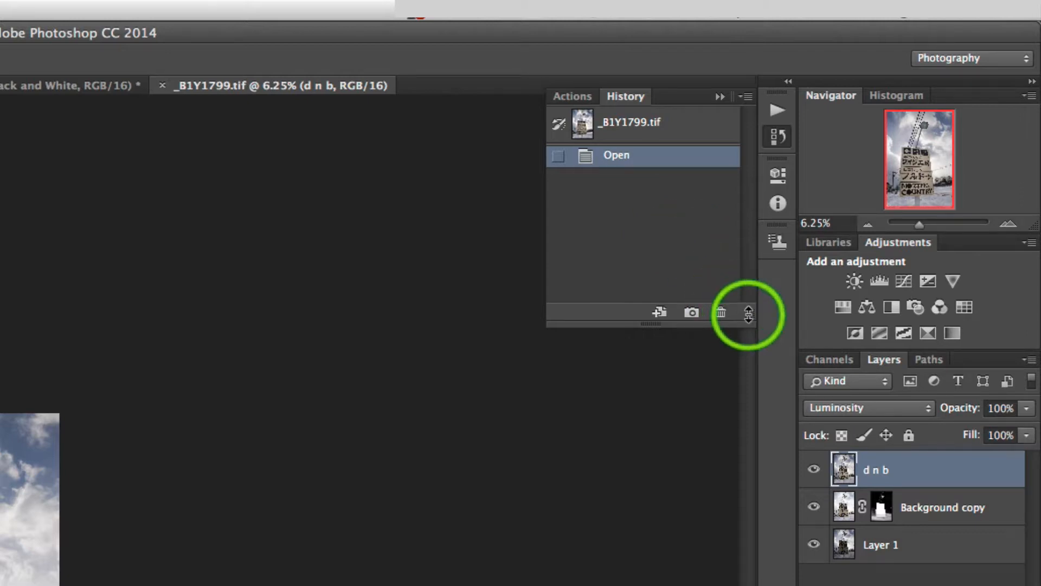
drag(748, 313, 739, 432)
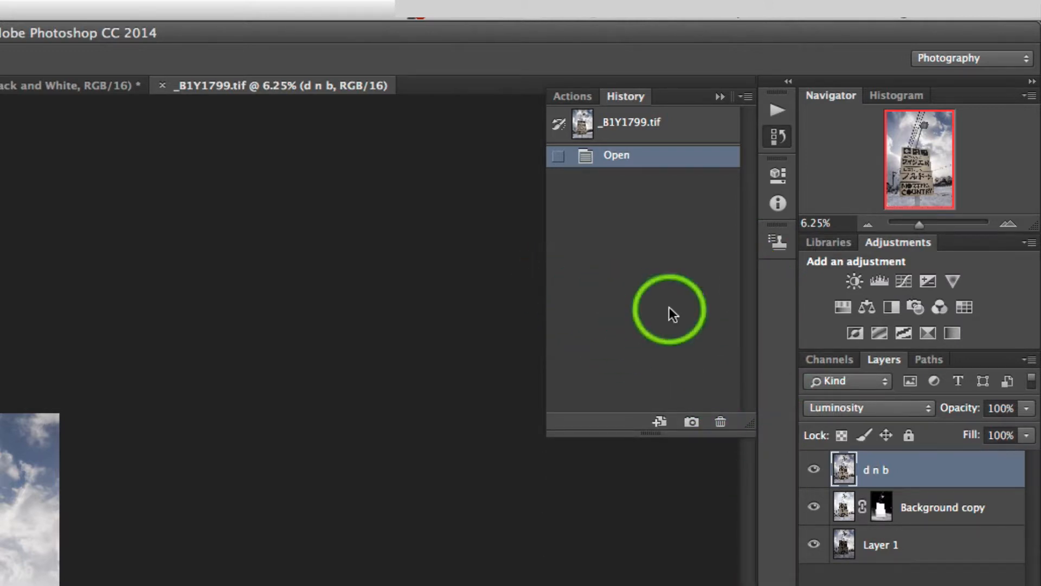
click(719, 97)
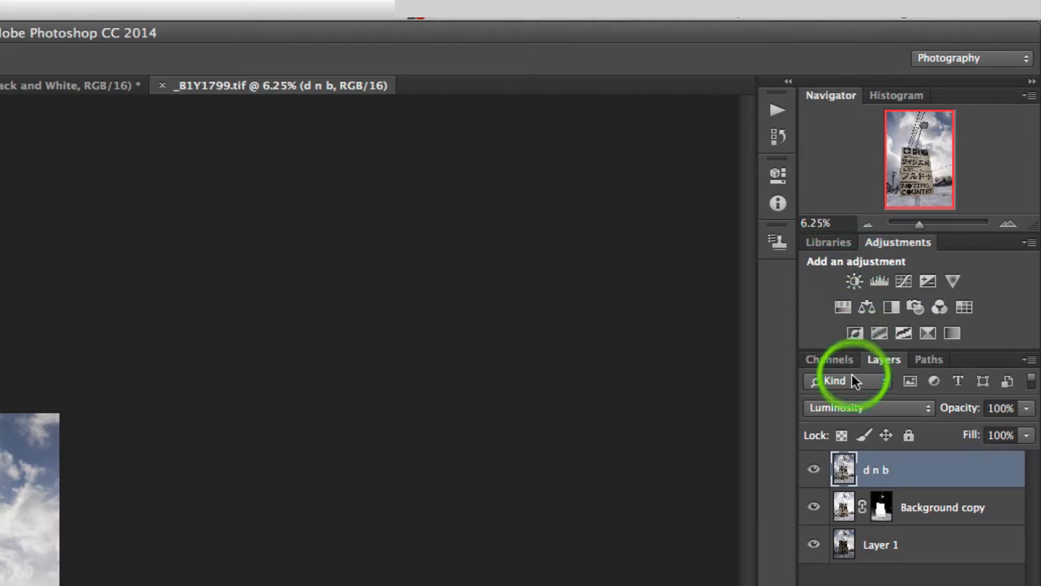
- View the Channels panel and move the Layers tab back to the first position
click(839, 363)
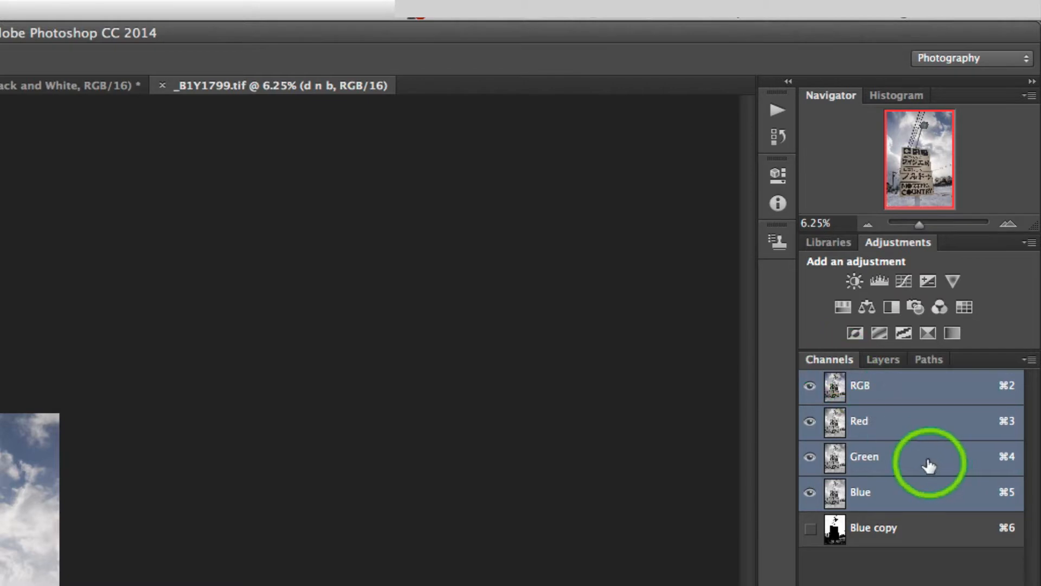
drag(882, 359, 830, 361)
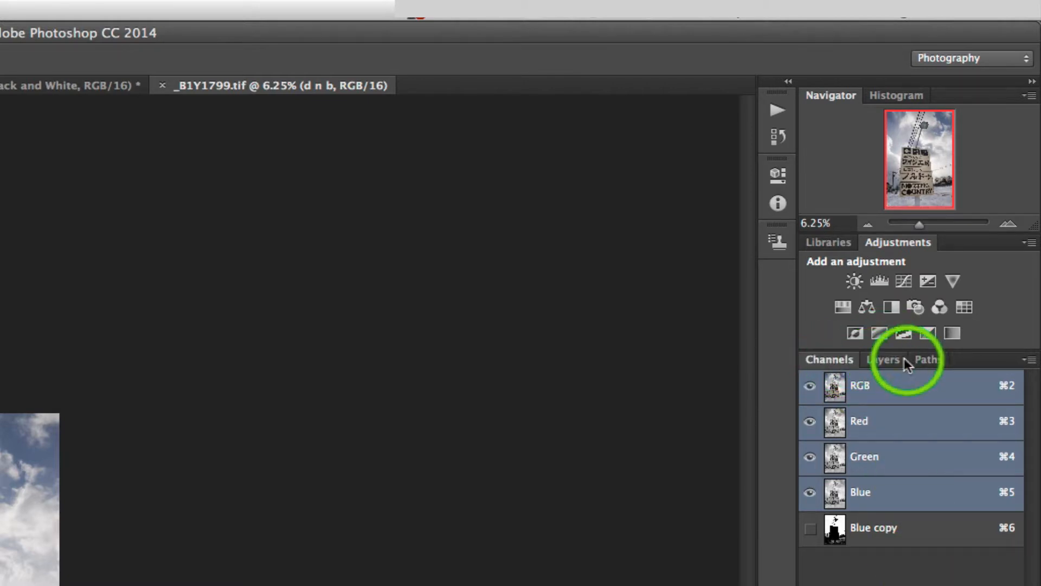
click(807, 361)
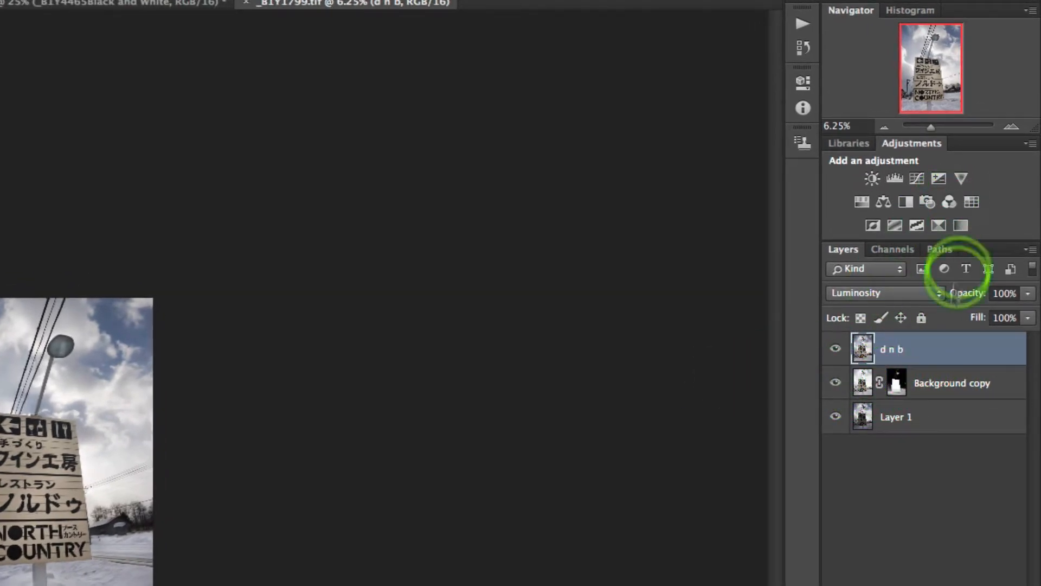
- Examine the Adjustments and Layers panel menus and the new fill or adjustment layer list
click(1028, 144)
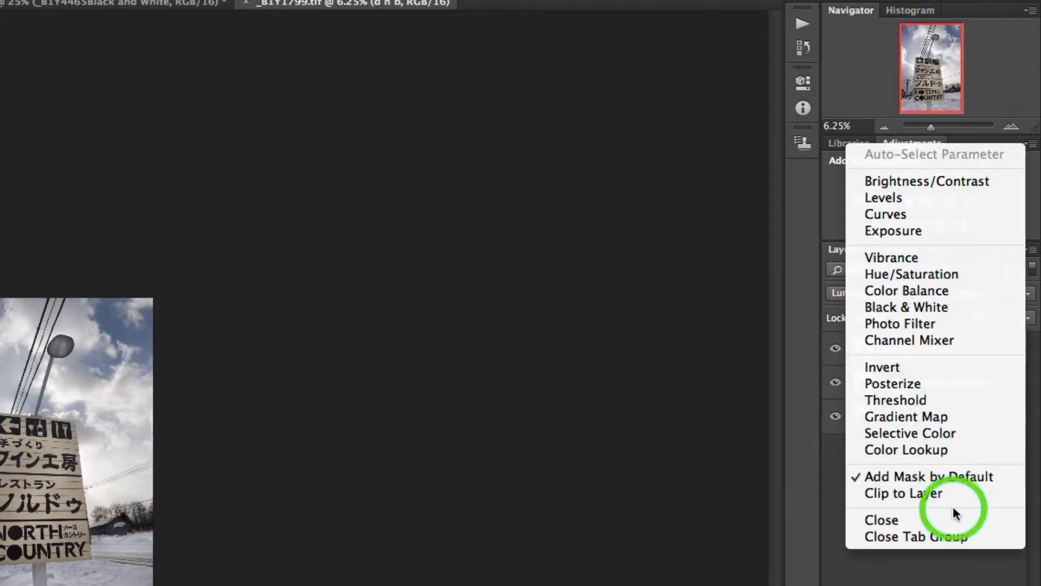
click(1013, 49)
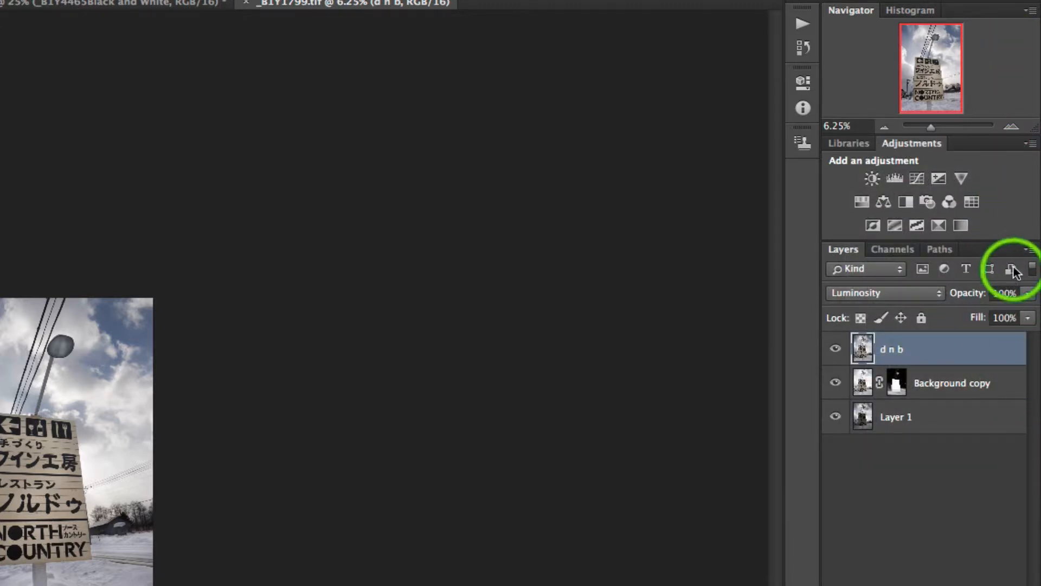
click(1029, 252)
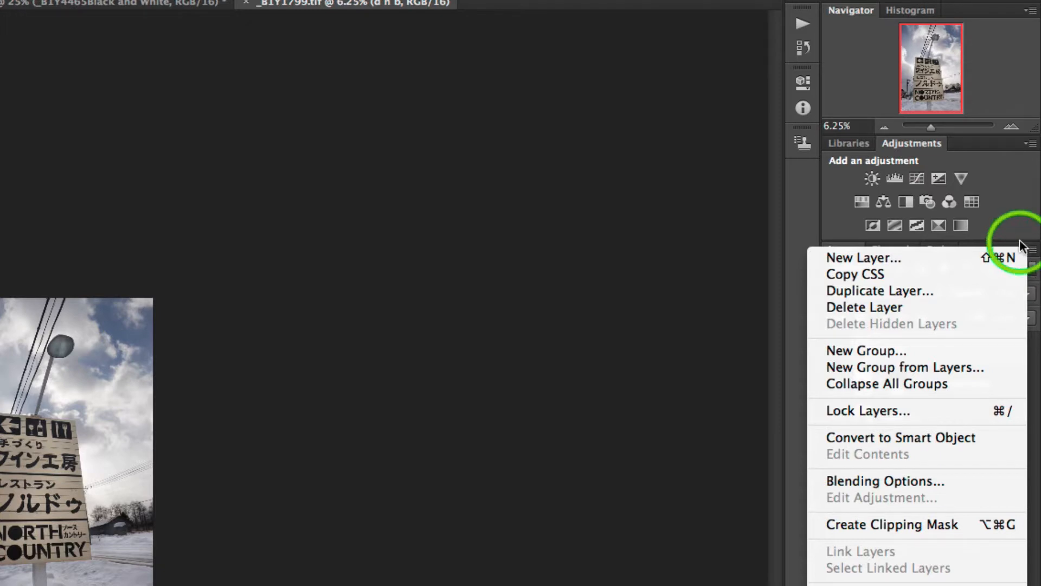
click(1013, 235)
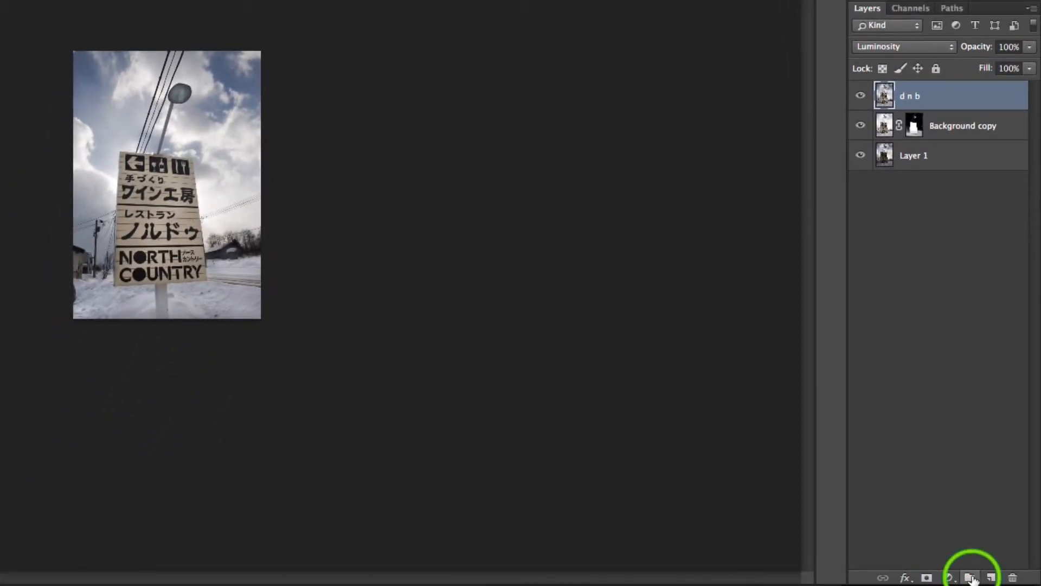
click(947, 578)
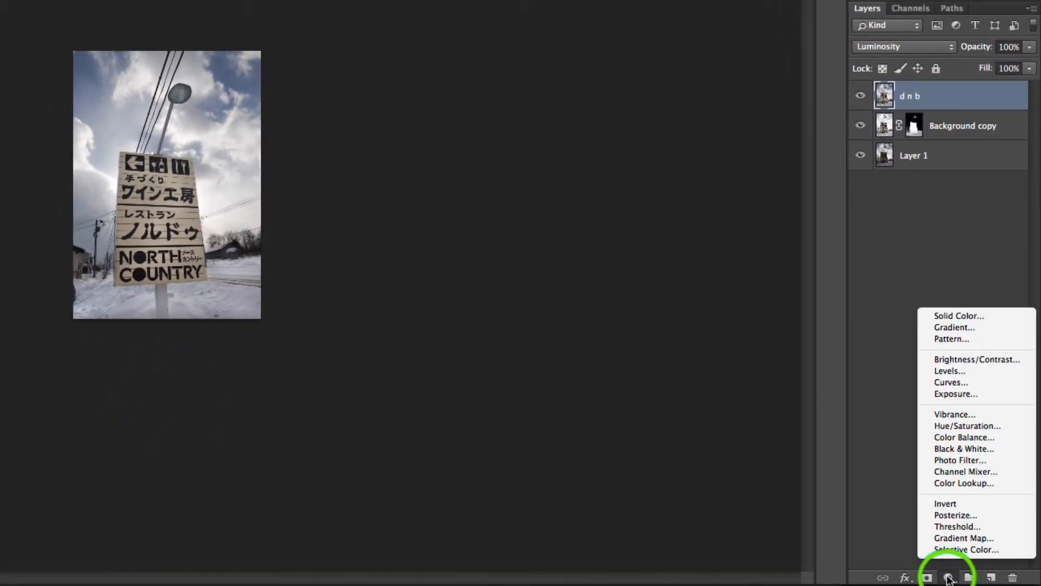
click(890, 547)
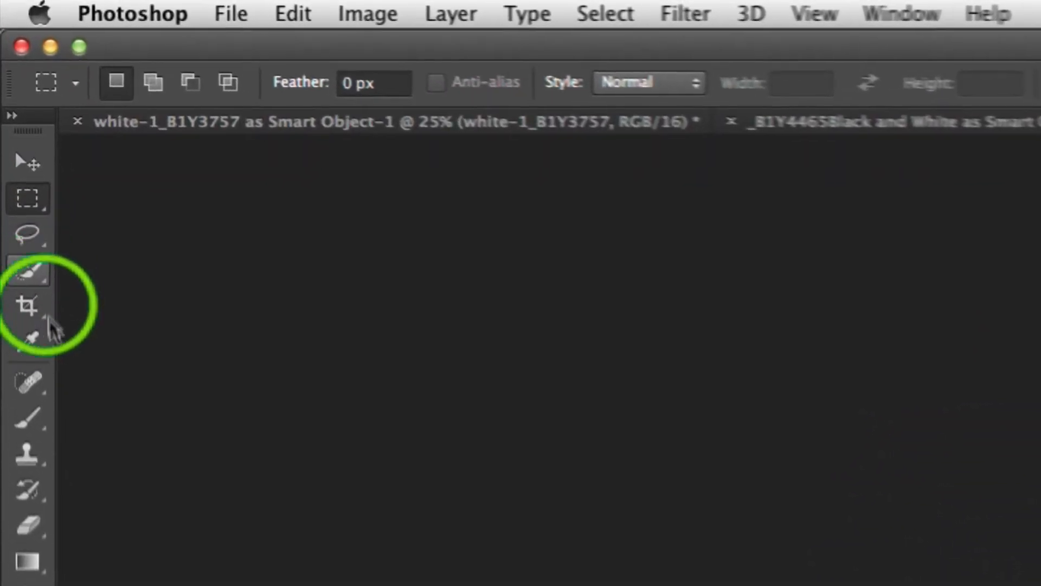
- Browse the toolbox flyouts from the Lasso group down to the History Brush group
click(46, 300)
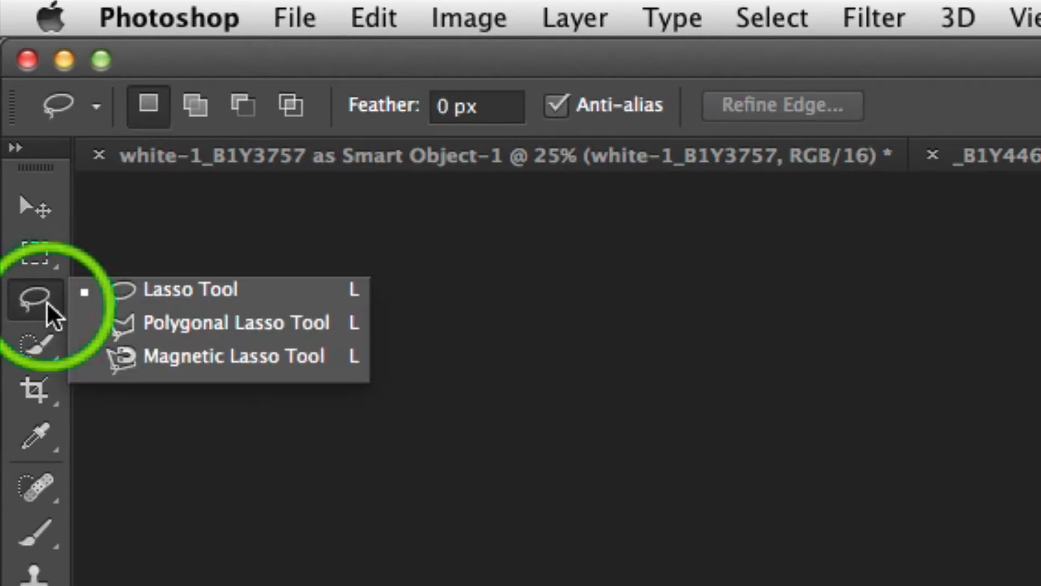
click(49, 393)
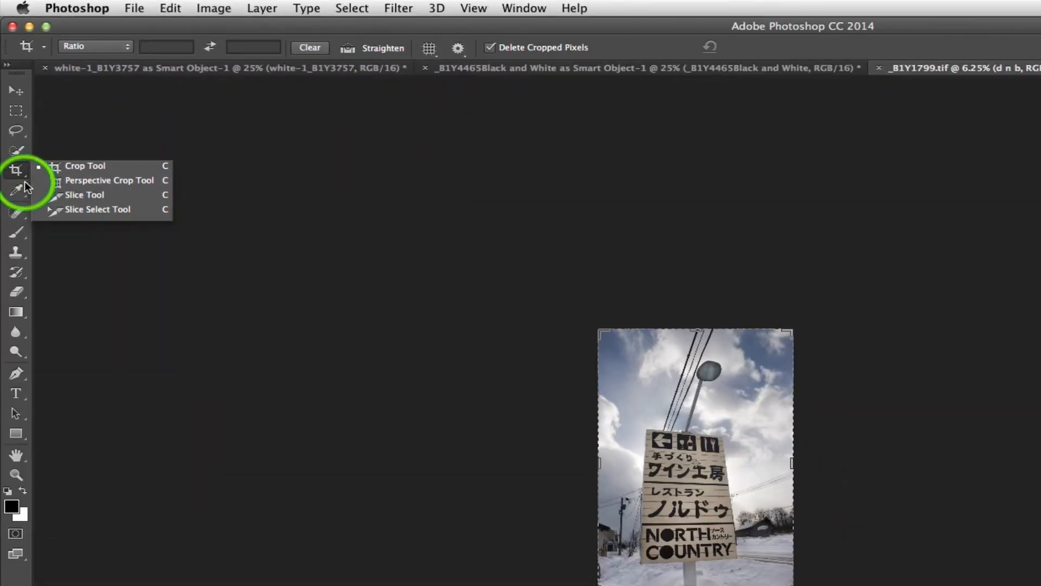
click(42, 391)
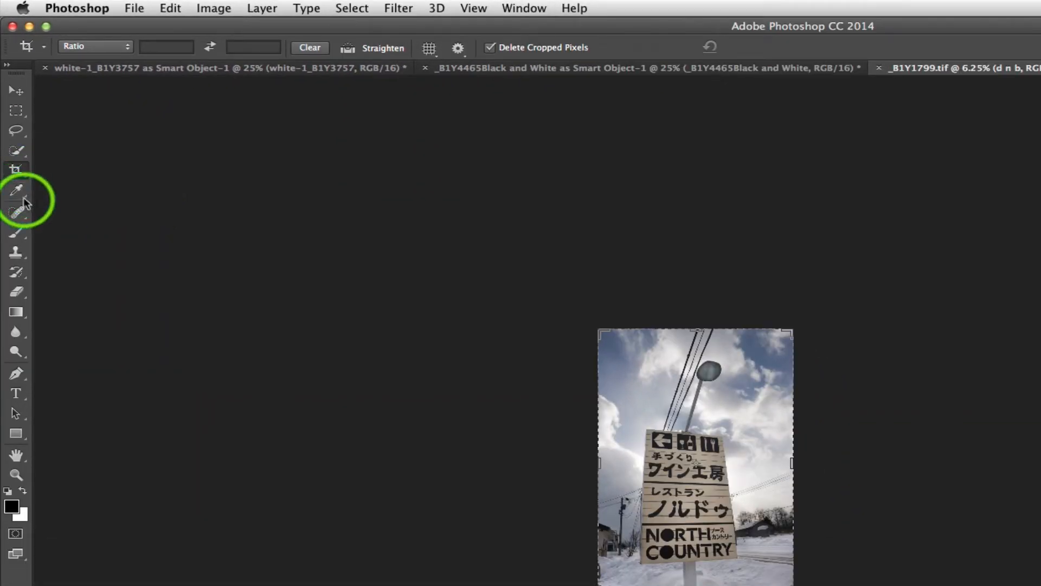
click(21, 187)
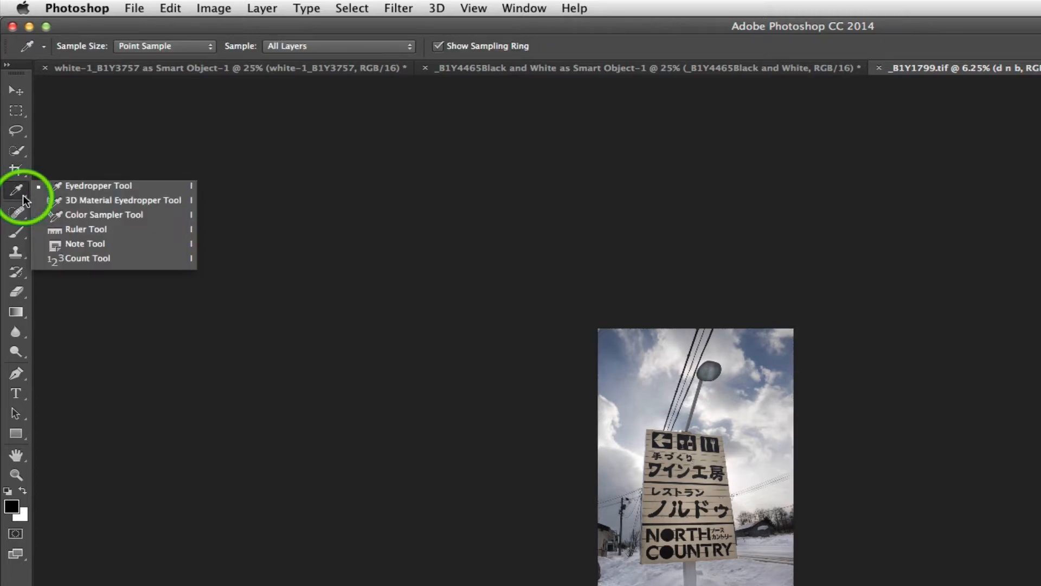
click(25, 216)
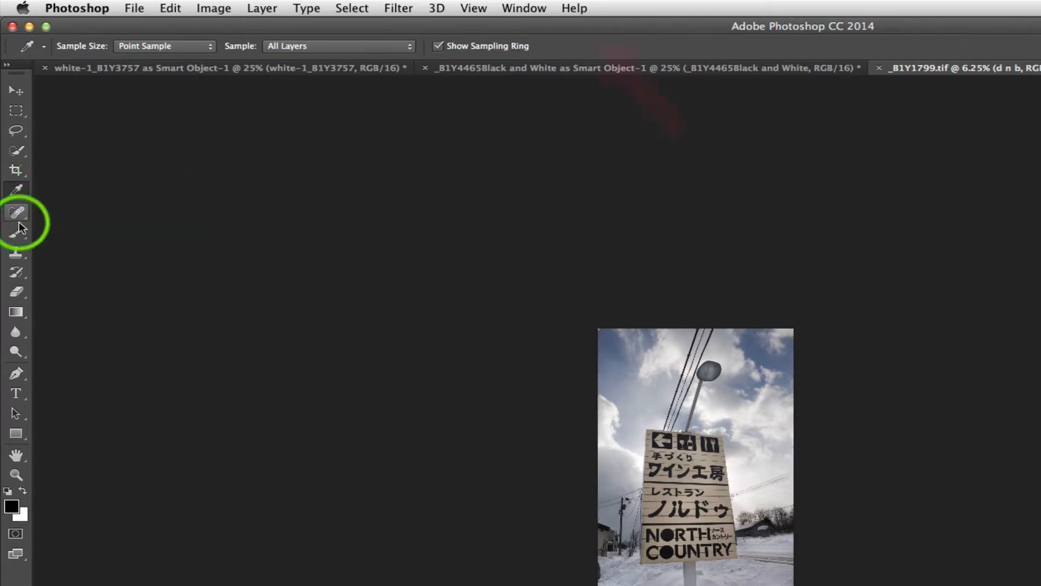
click(20, 234)
click(16, 253)
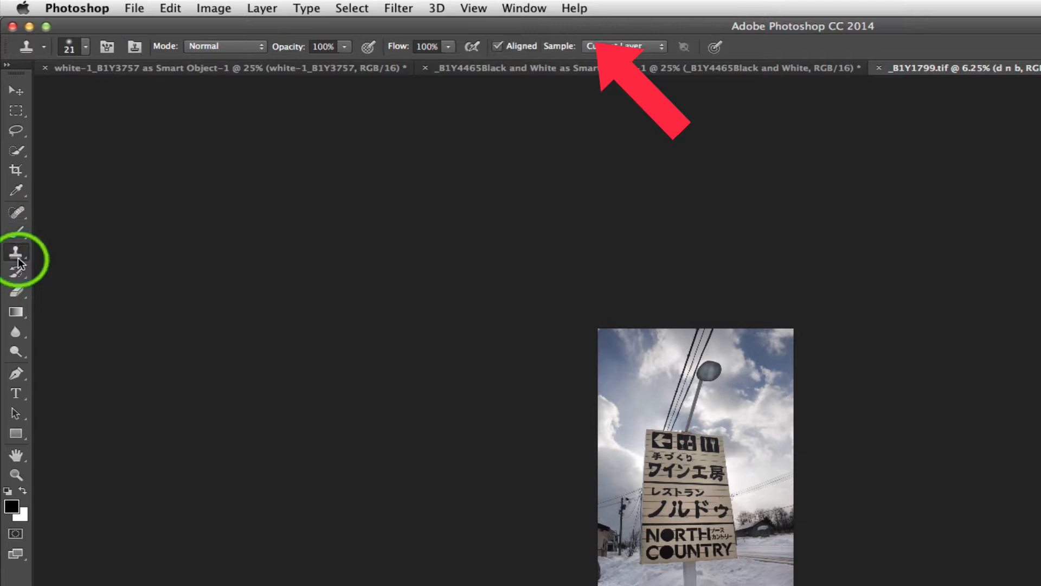
click(20, 275)
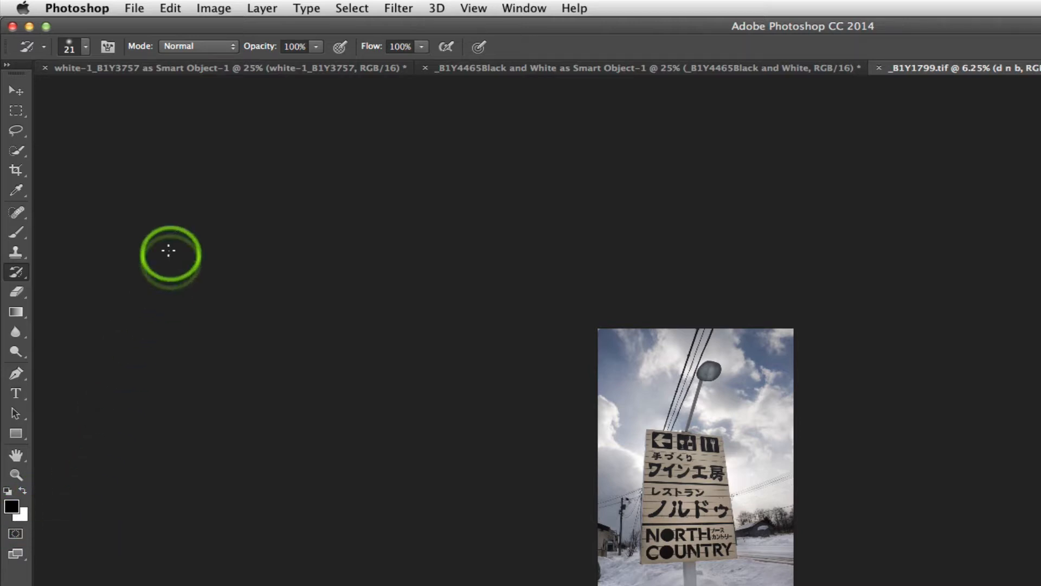
- Browse the Image menu's Mode and Adjustments submenus
click(133, 9)
mouse_move(173, 10)
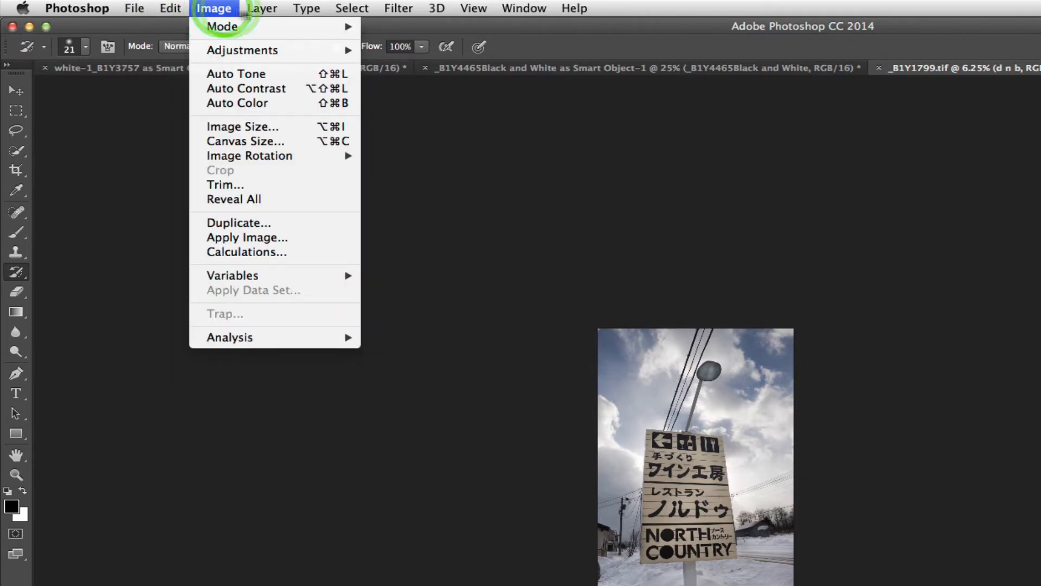
mouse_move(291, 12)
mouse_move(213, 9)
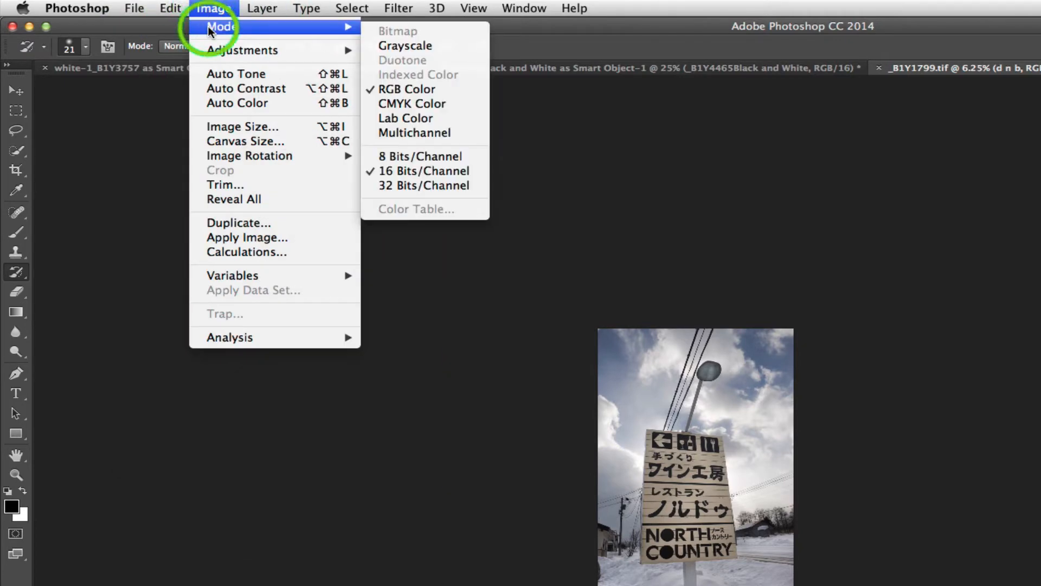
mouse_move(219, 53)
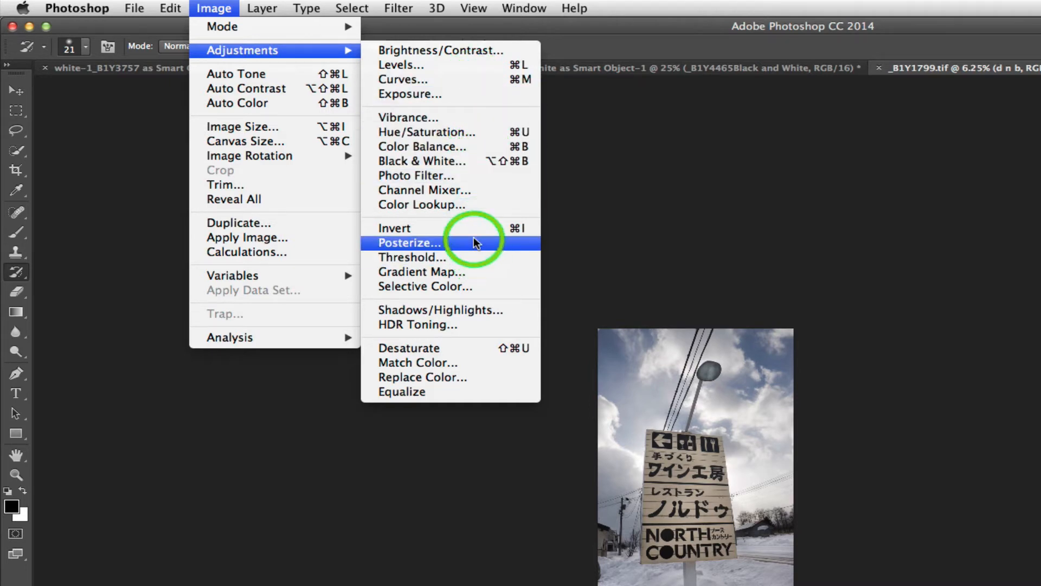
click(609, 116)
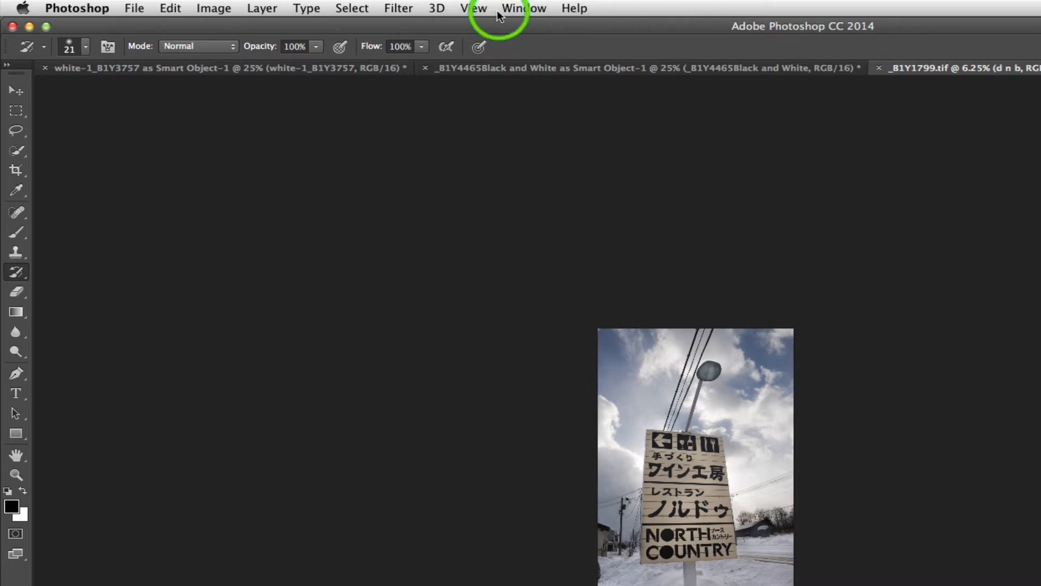
- Open the Histogram panel and dock it into the collapsed icon column
click(474, 9)
mouse_move(514, 12)
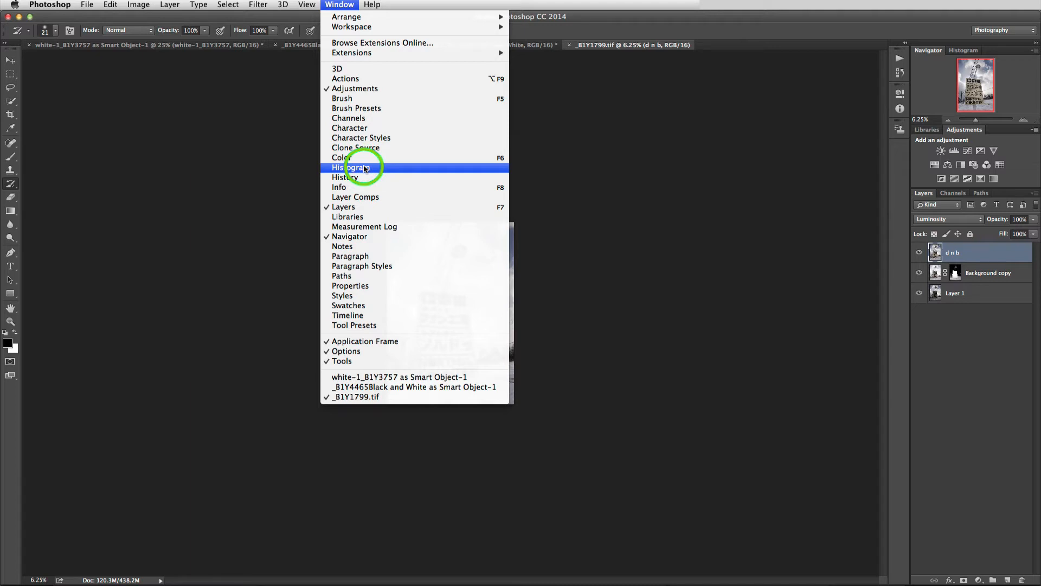
click(365, 168)
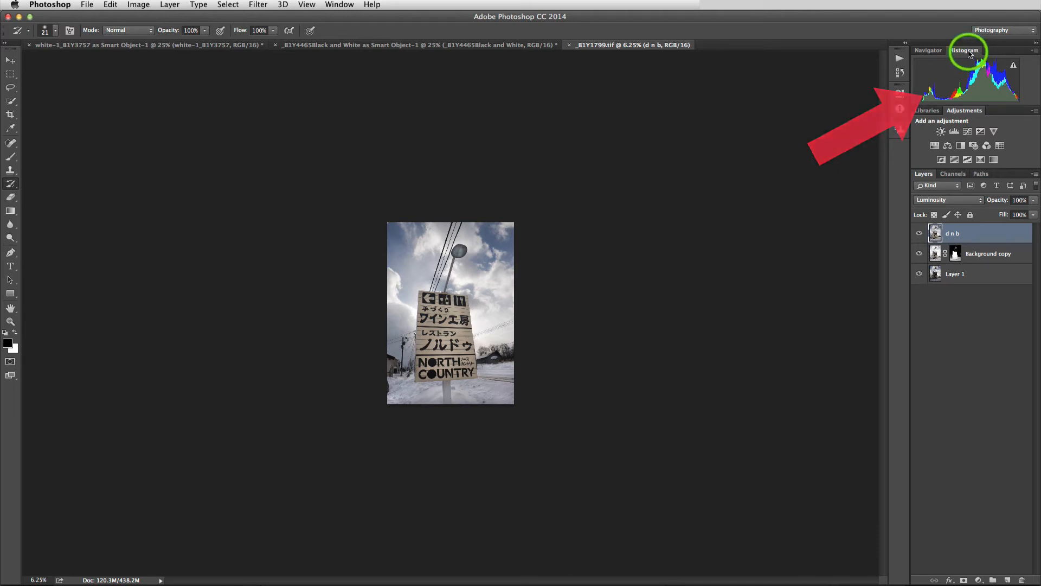
drag(969, 53, 901, 151)
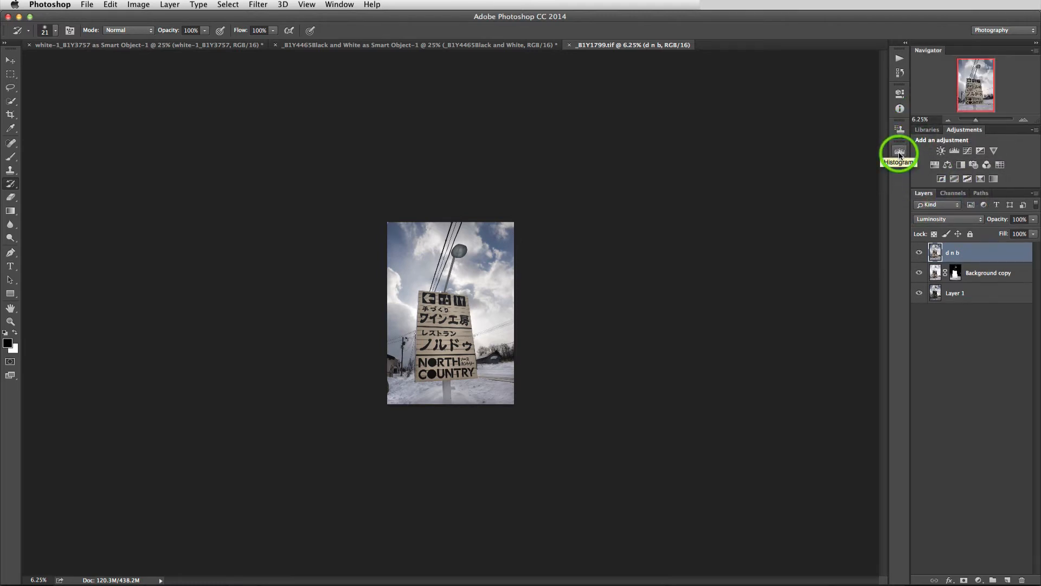
- Turn the Application Frame off and back on
click(333, 6)
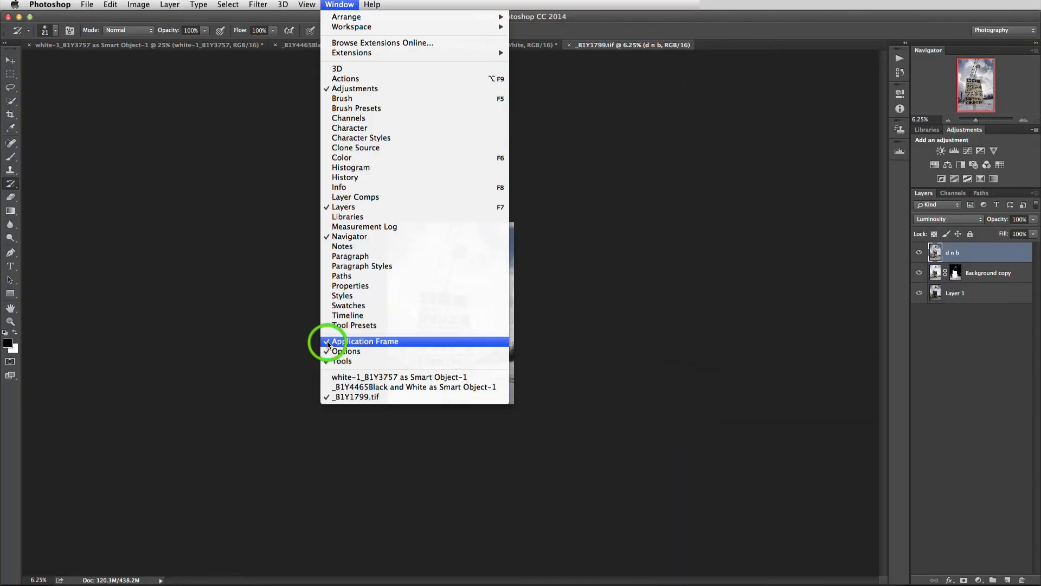
click(329, 345)
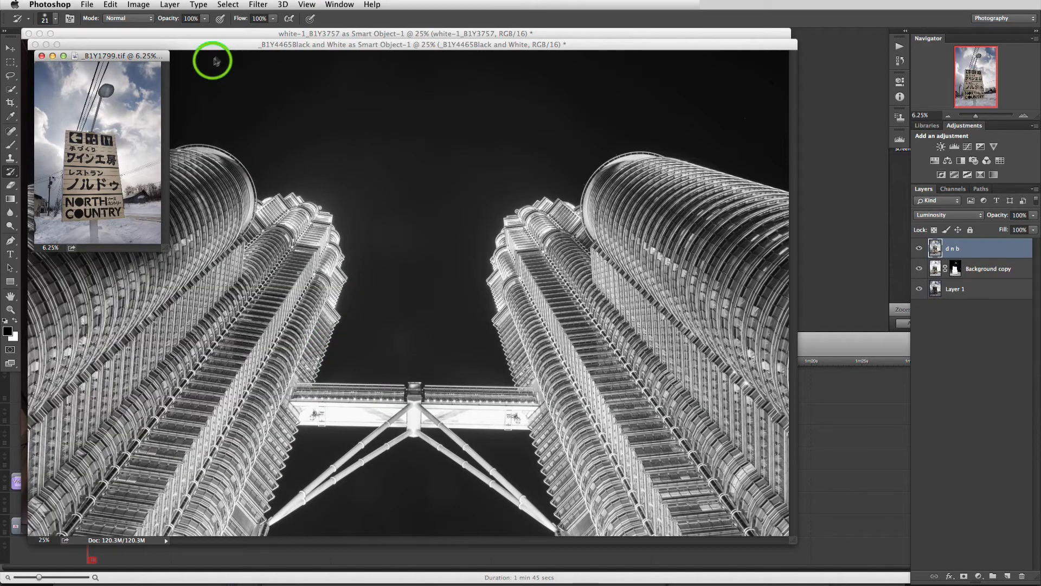
click(338, 5)
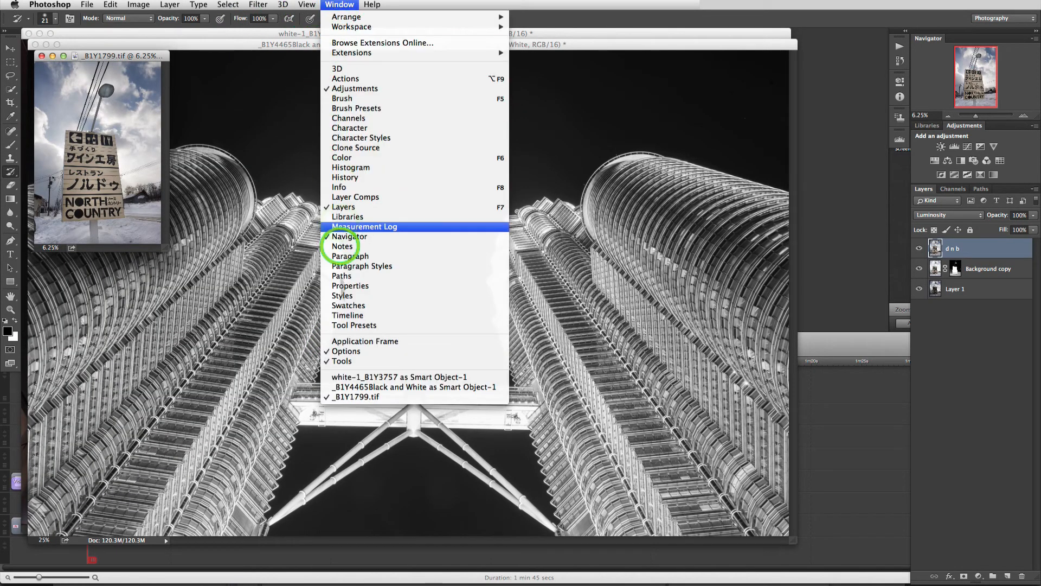
click(350, 342)
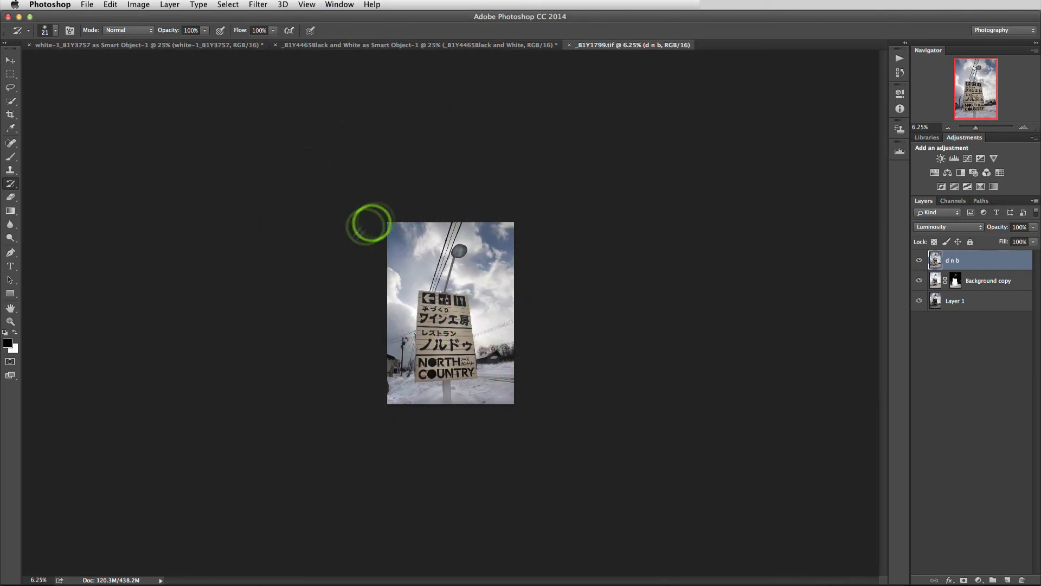
- Tile all open documents vertically
click(338, 5)
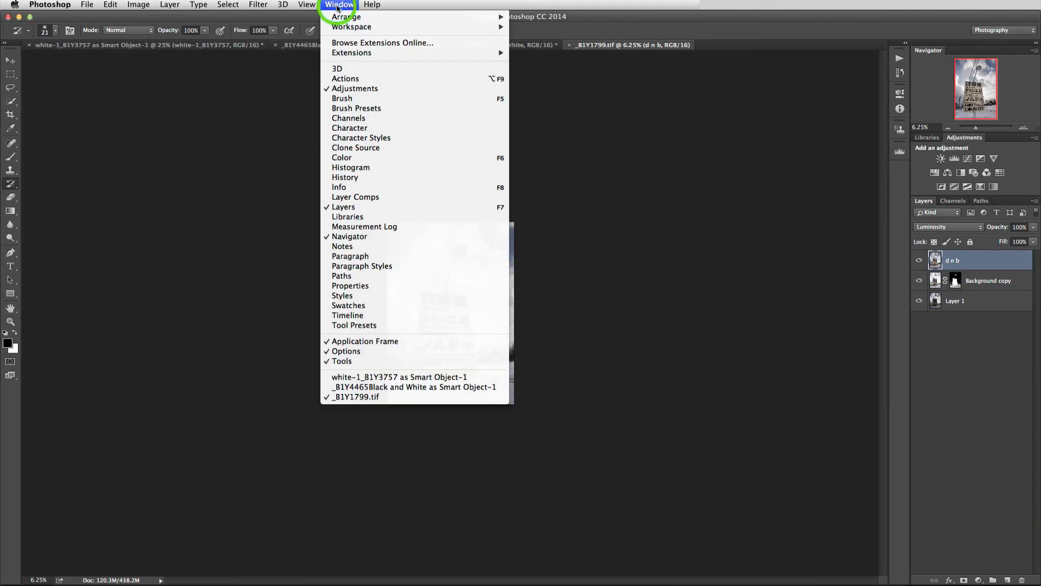
mouse_move(343, 17)
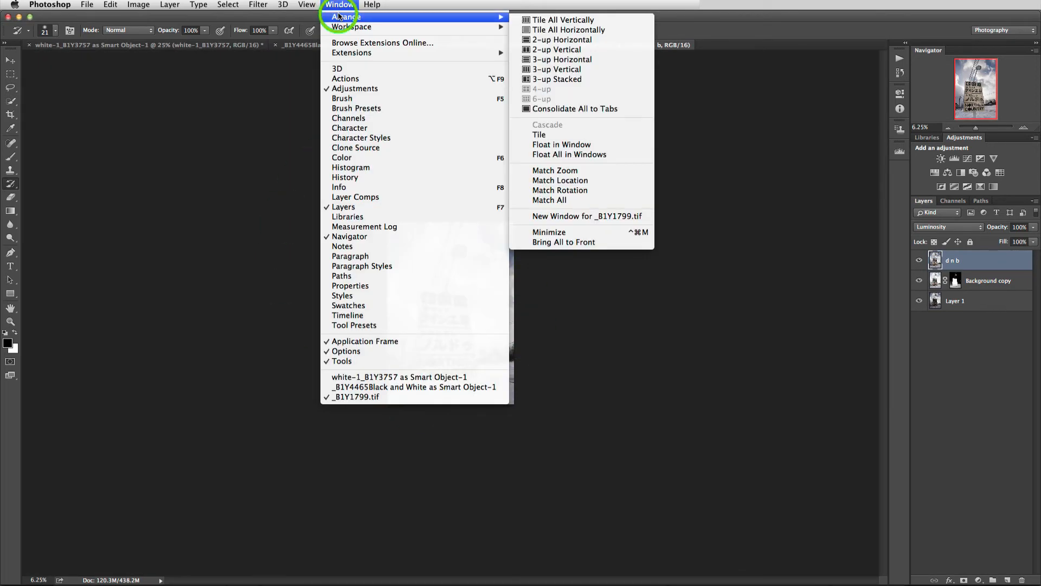
click(578, 26)
- Arrange the open documents in a 2-up Vertical layout
click(339, 5)
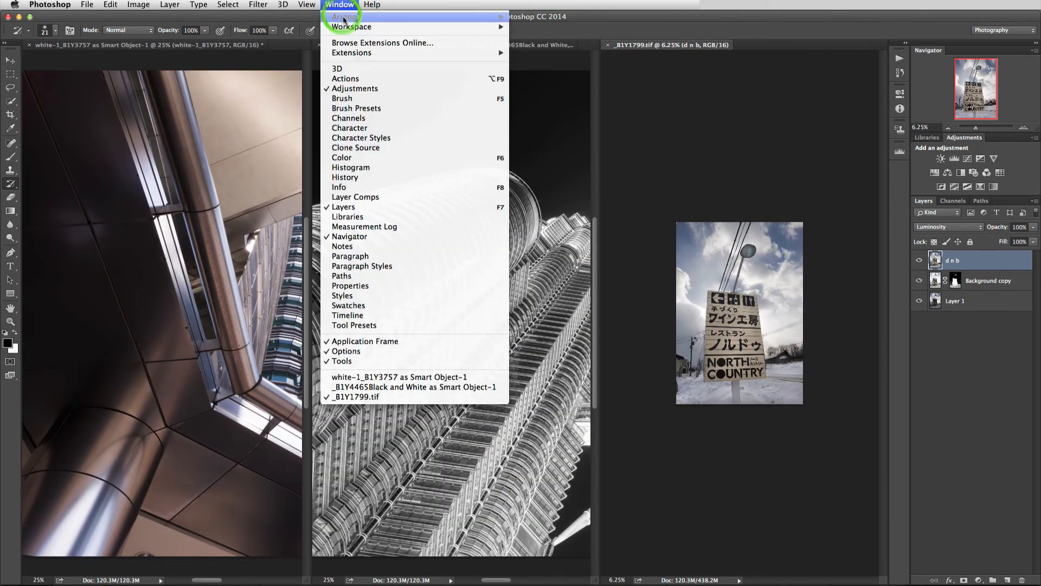
mouse_move(347, 17)
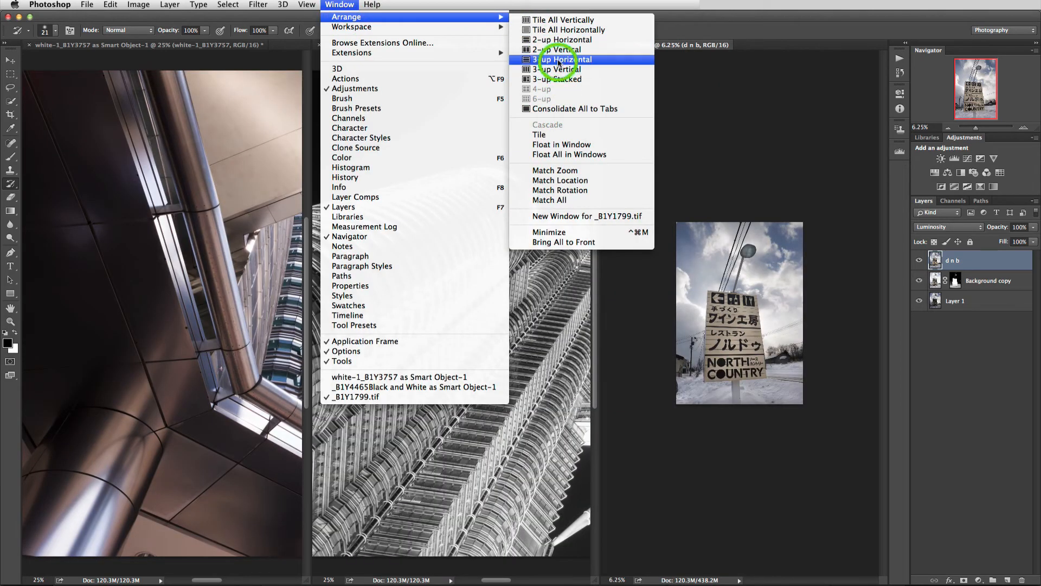
click(557, 51)
- Consolidate all open documents back into tabs
click(341, 6)
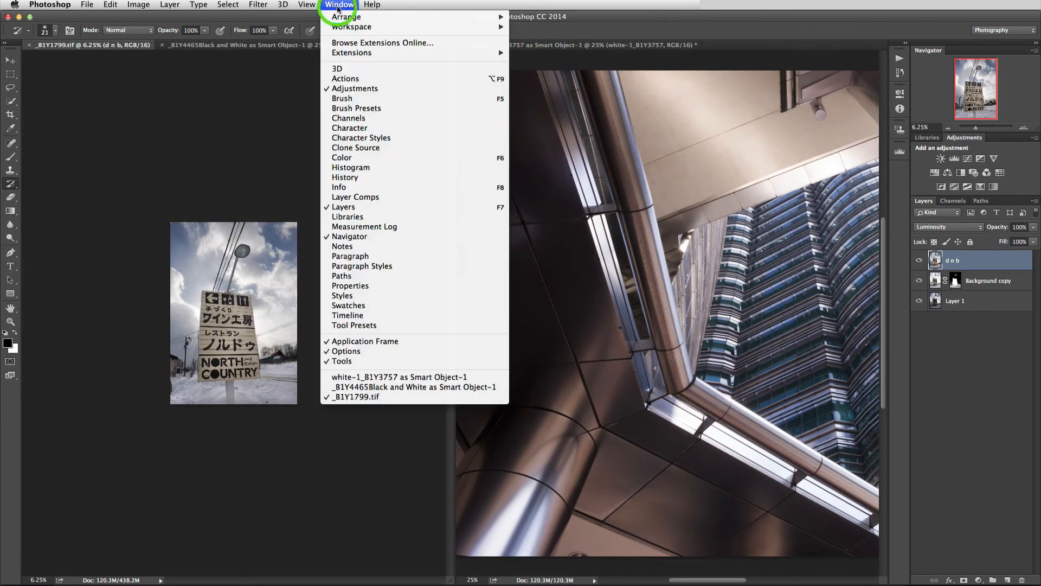
click(347, 17)
click(583, 109)
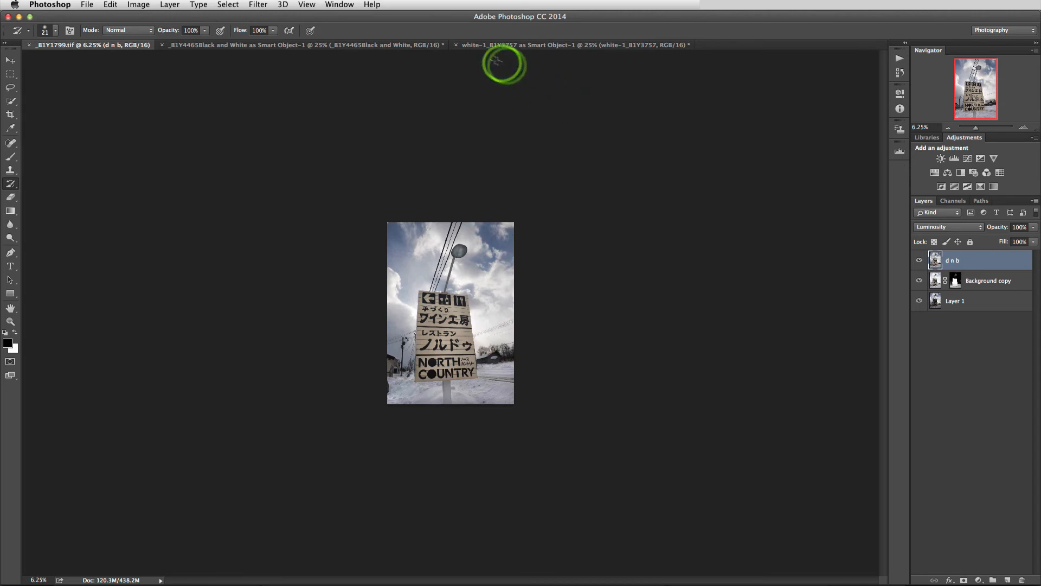
- Browse the workspace list, the workspace switcher and the Extensions submenu
click(346, 6)
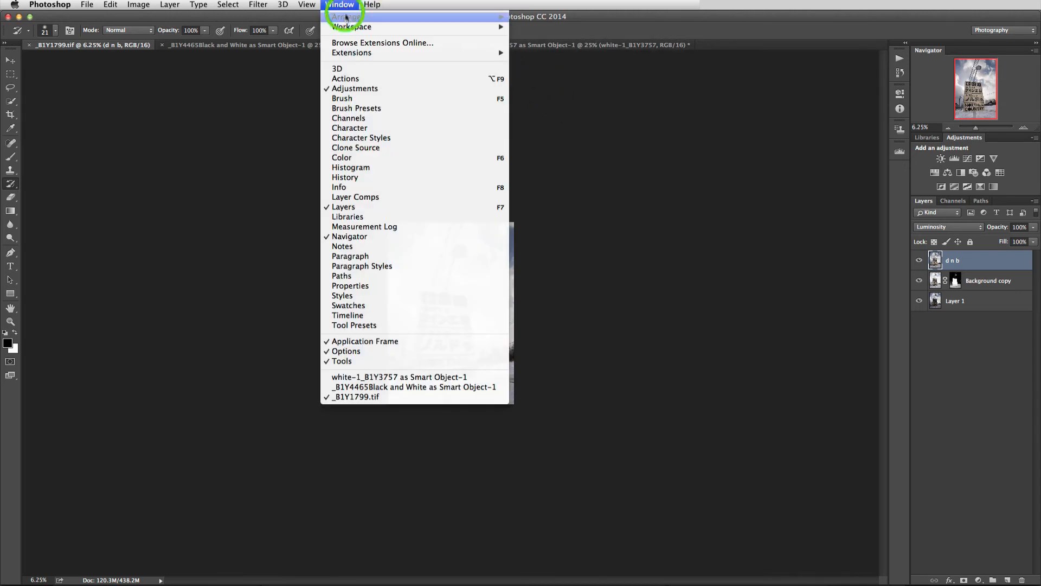
click(352, 28)
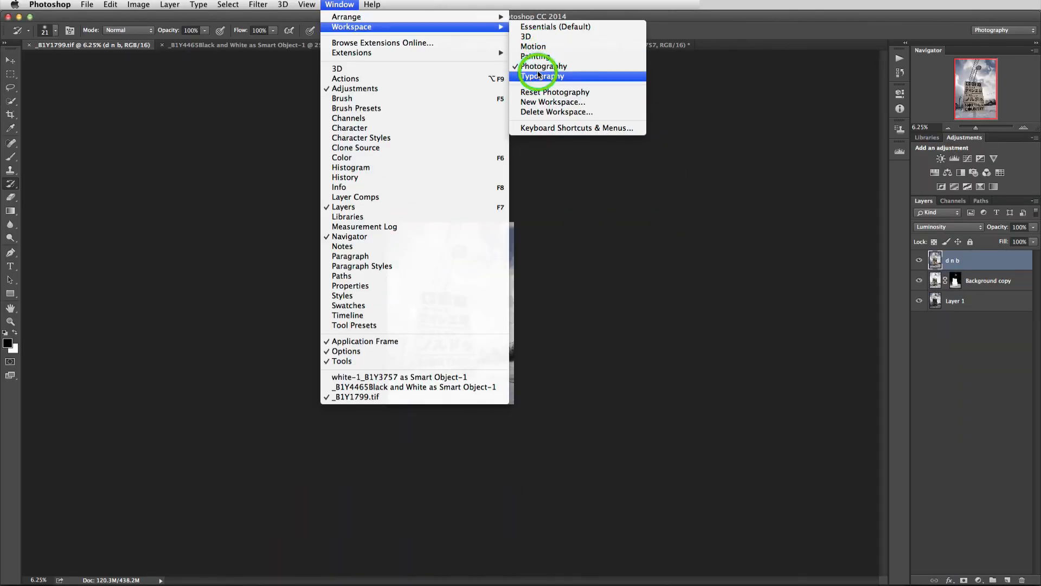
click(993, 34)
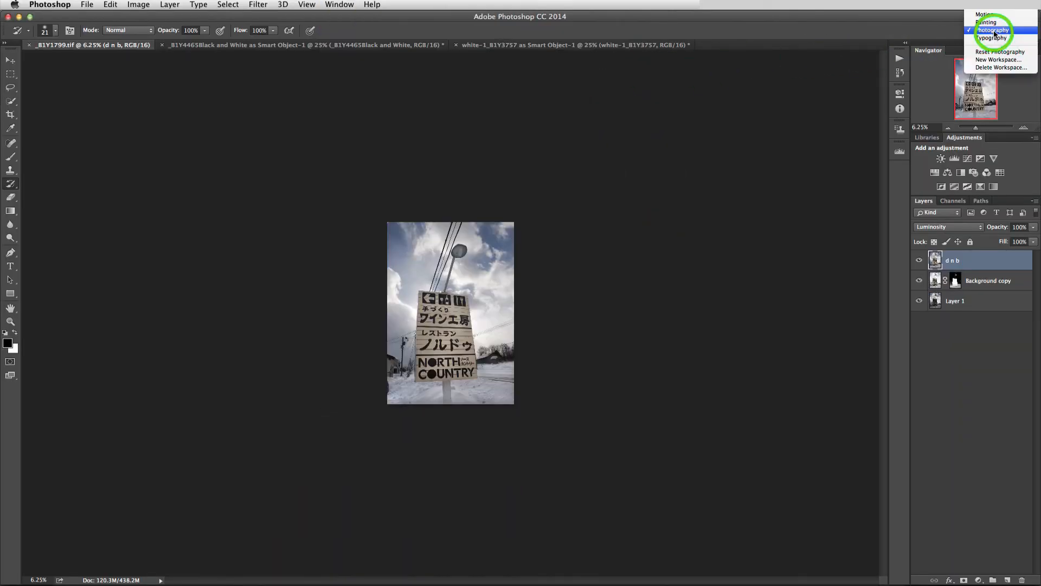
click(347, 8)
click(341, 7)
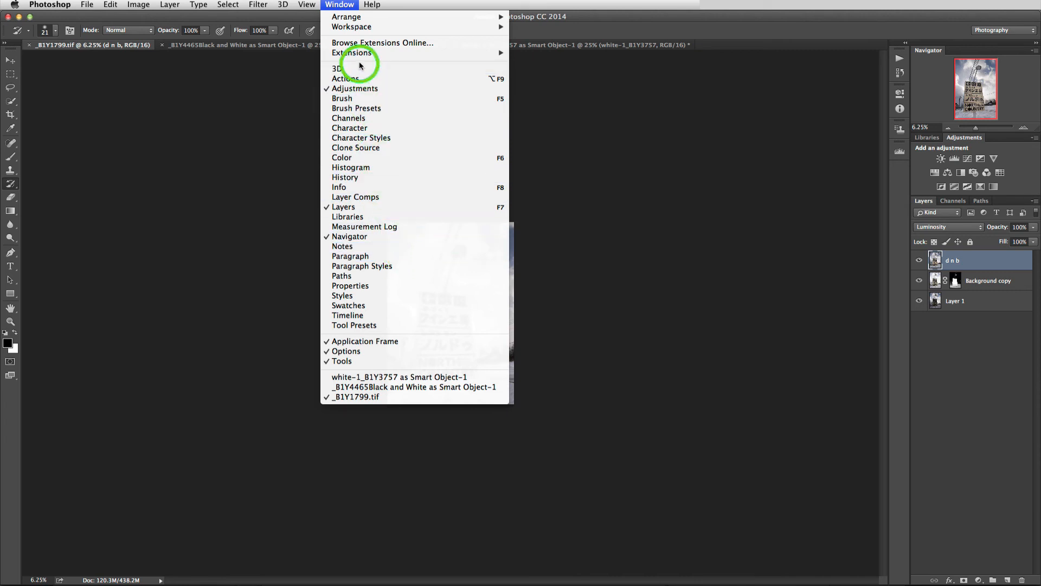
mouse_move(357, 57)
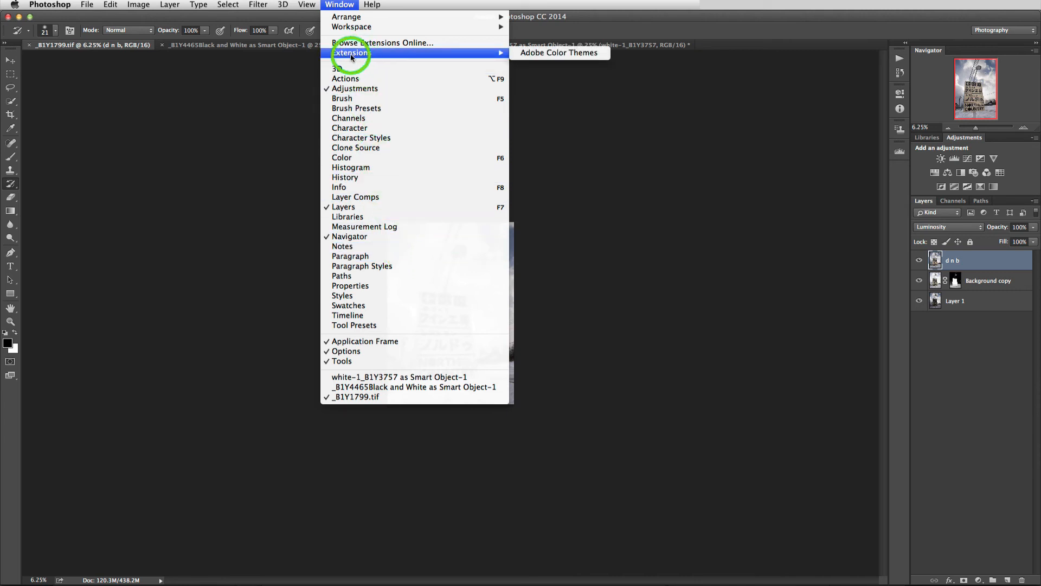
click(287, 69)
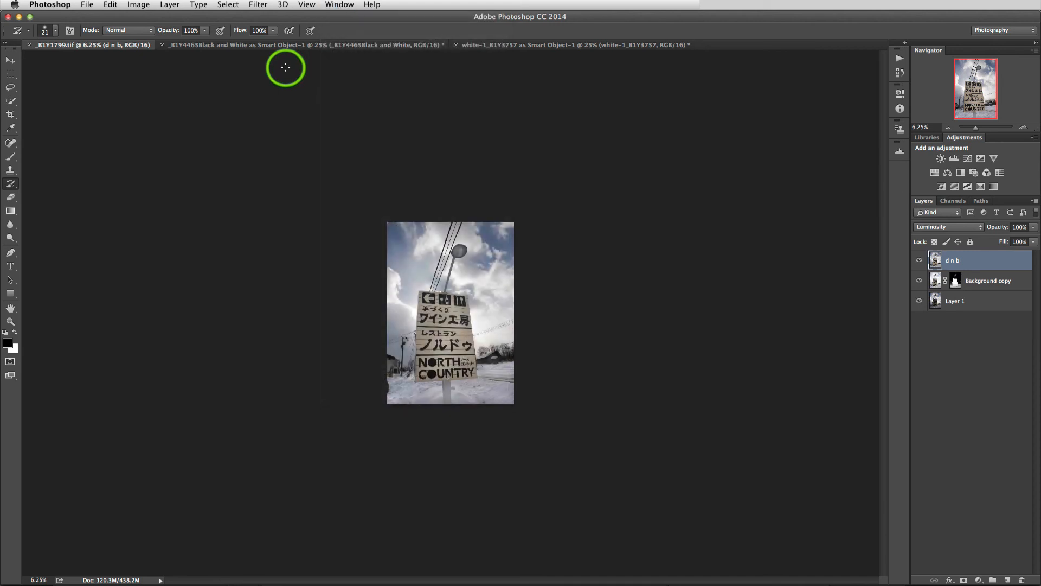